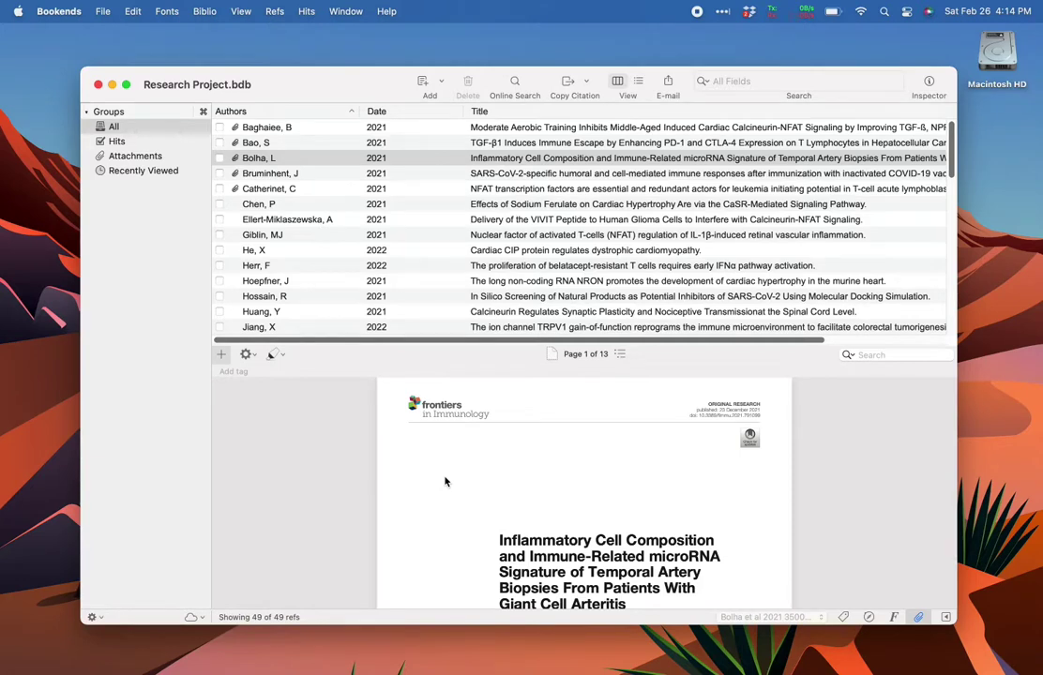
- Upload the current library to Bookends cloud, keeping the name 'Research Project'
{"action": "left_click", "coordinate": [191, 618]}
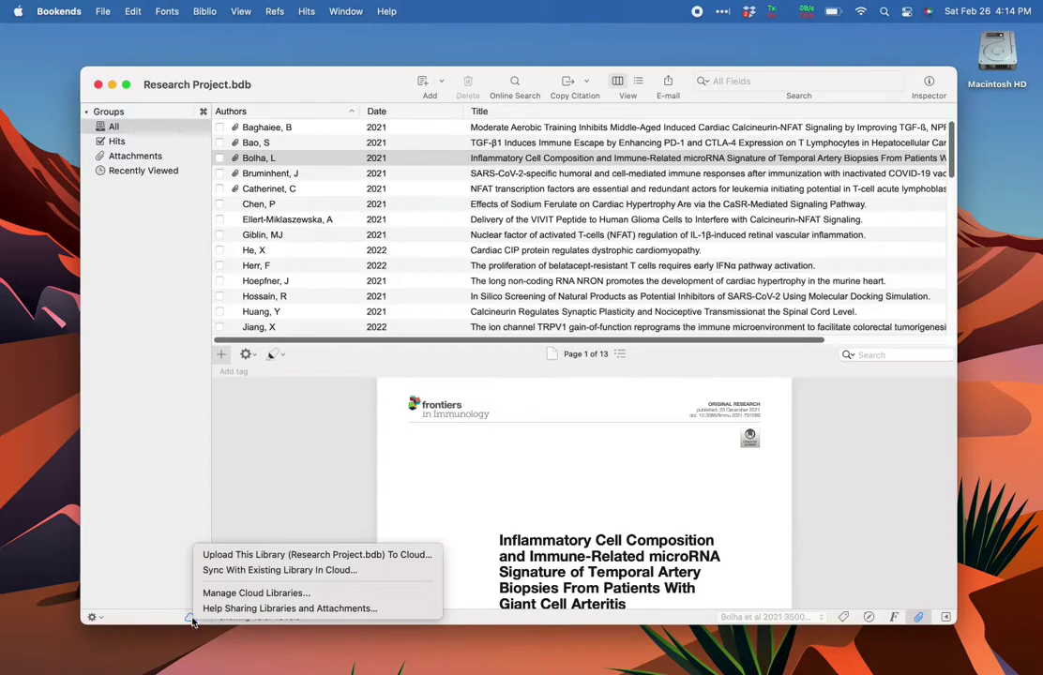
{"action": "left_click", "coordinate": [228, 559]}
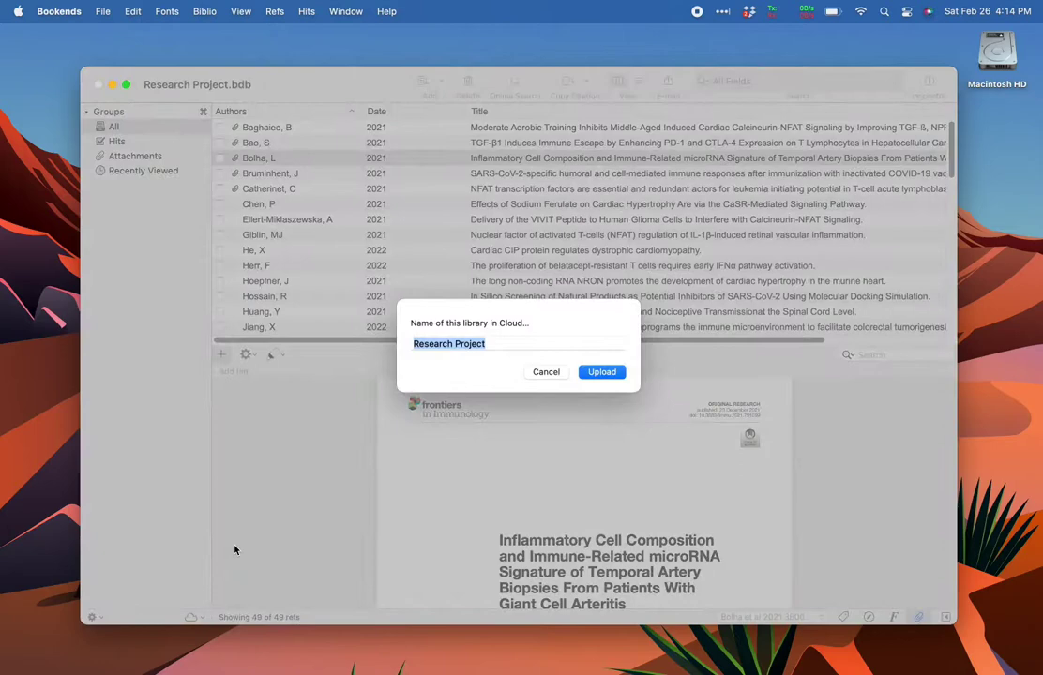
{"action": "left_click", "coordinate": [603, 372]}
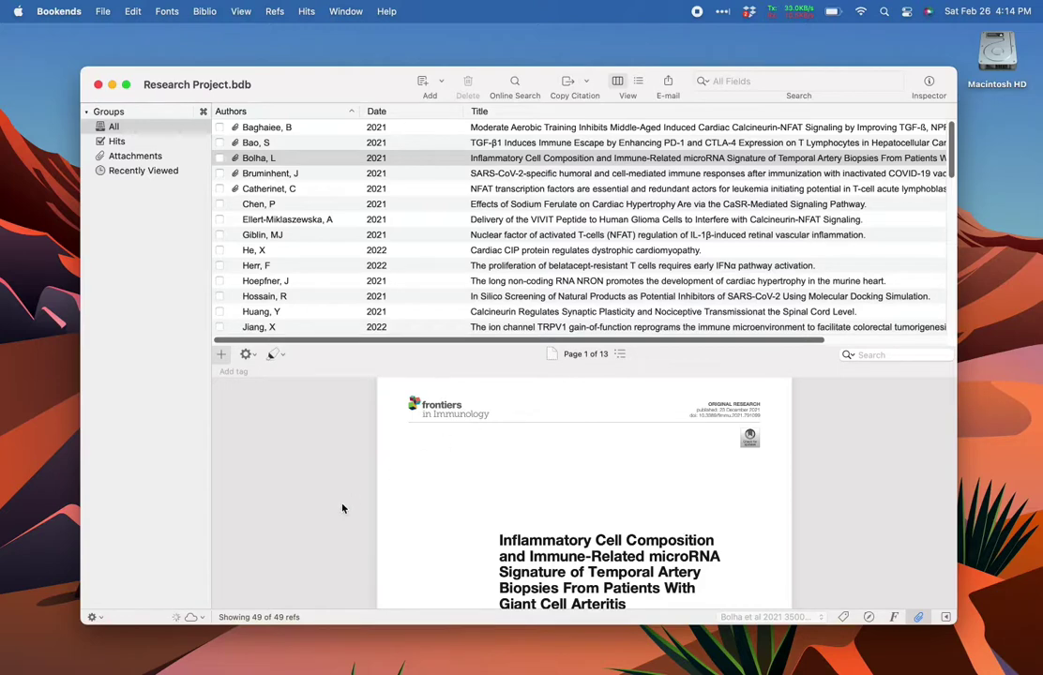
{"action": "left_click", "coordinate": [194, 617]}
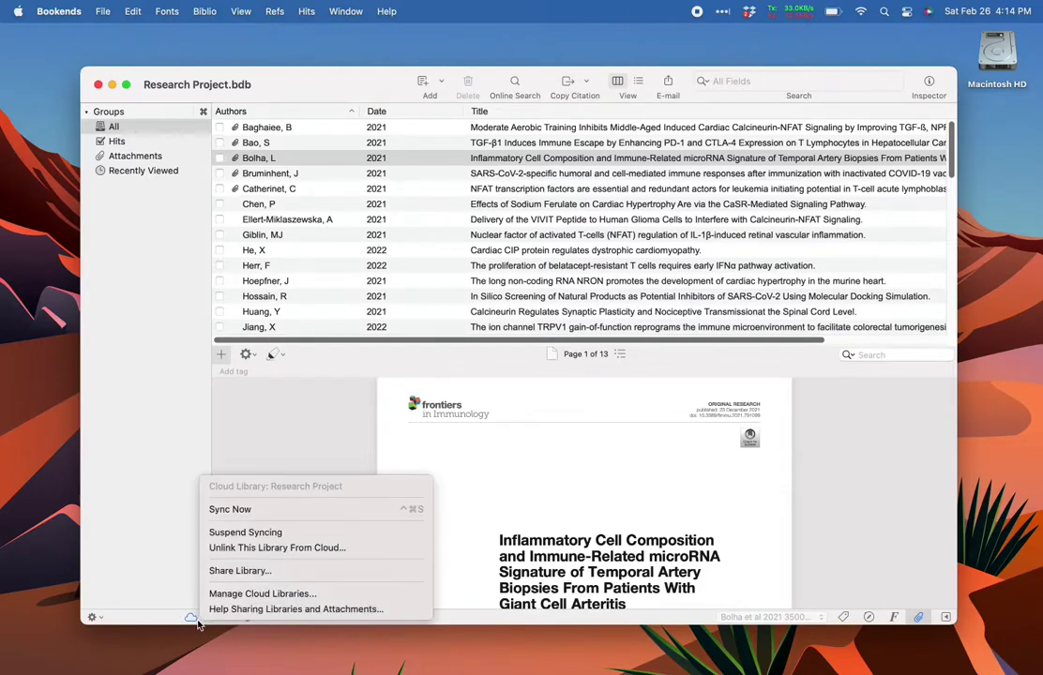
{"action": "left_click", "coordinate": [241, 592]}
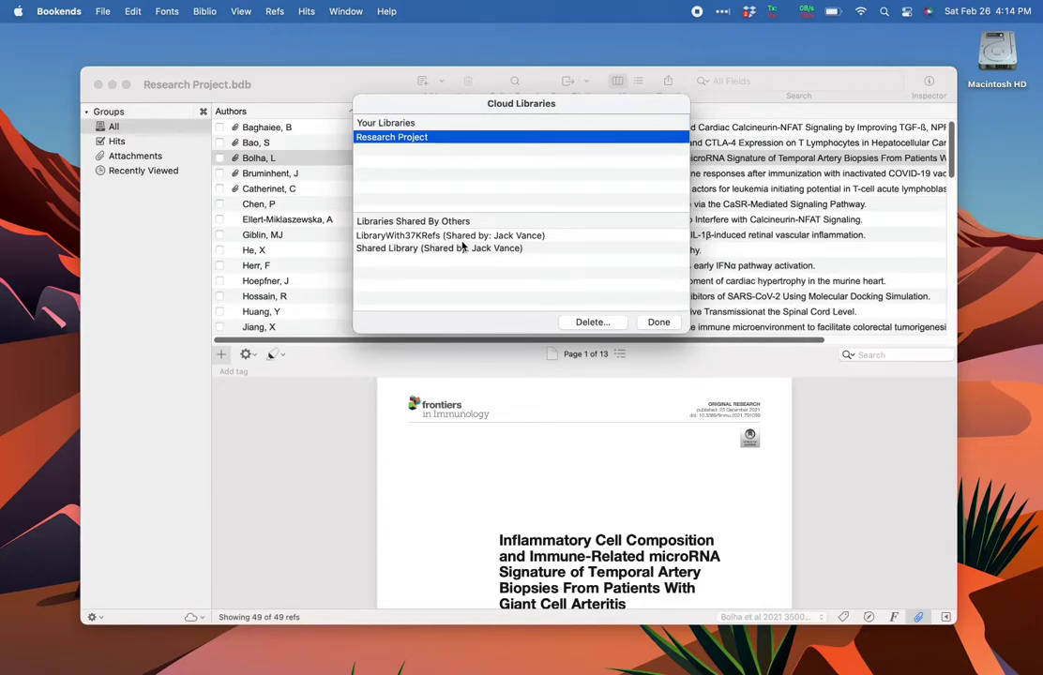
{"action": "left_click", "coordinate": [655, 322]}
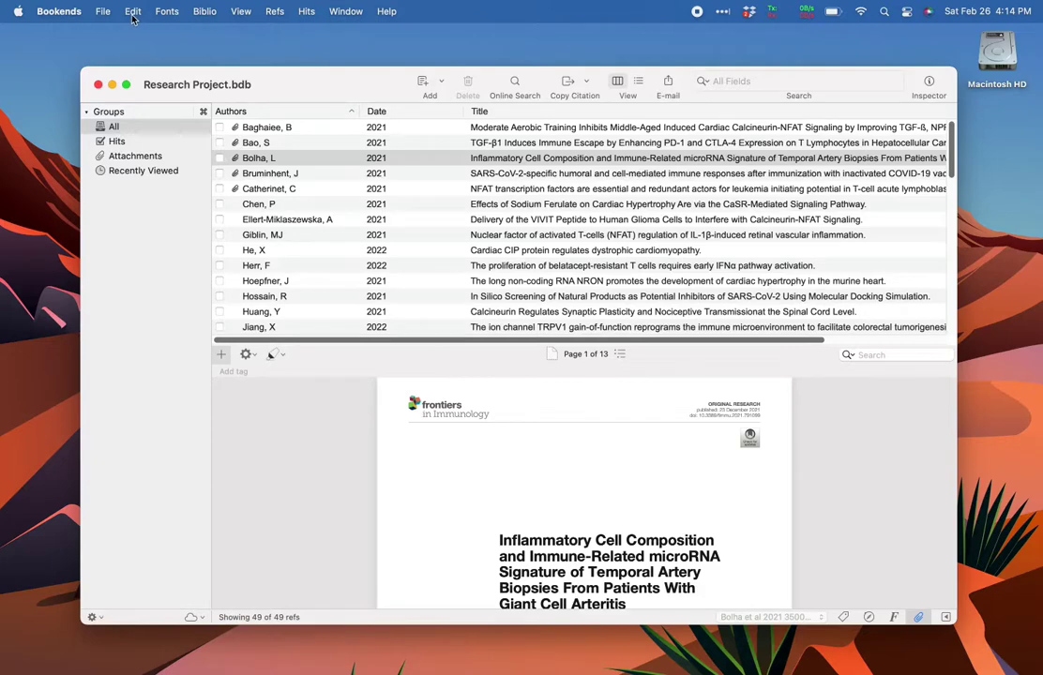
{"action": "left_click", "coordinate": [103, 11]}
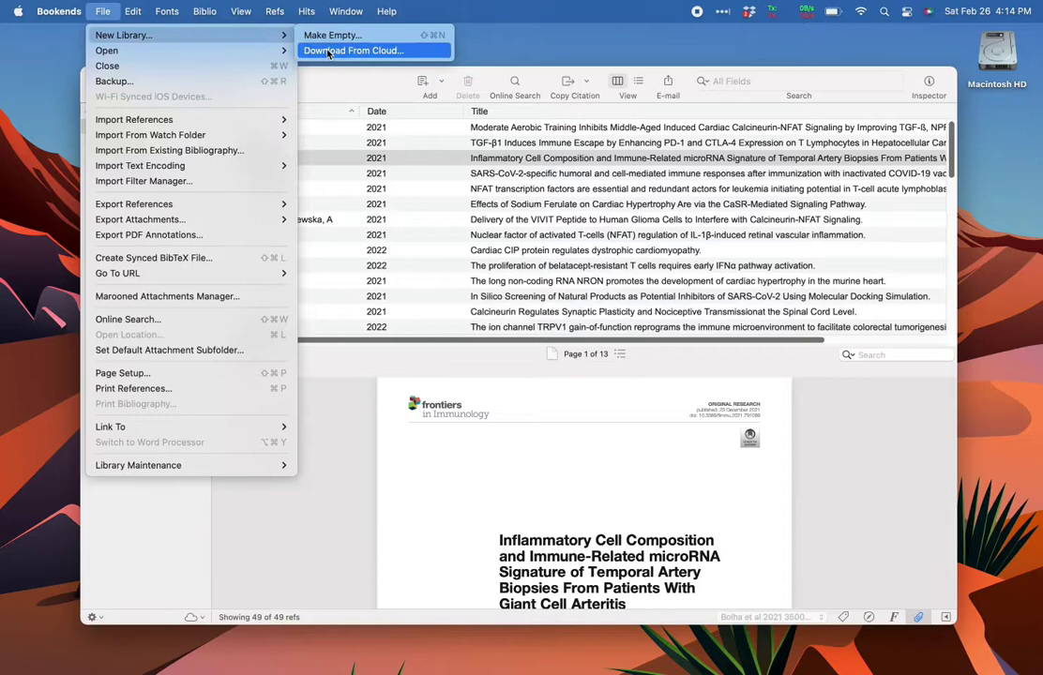
{"action": "left_click", "coordinate": [326, 49]}
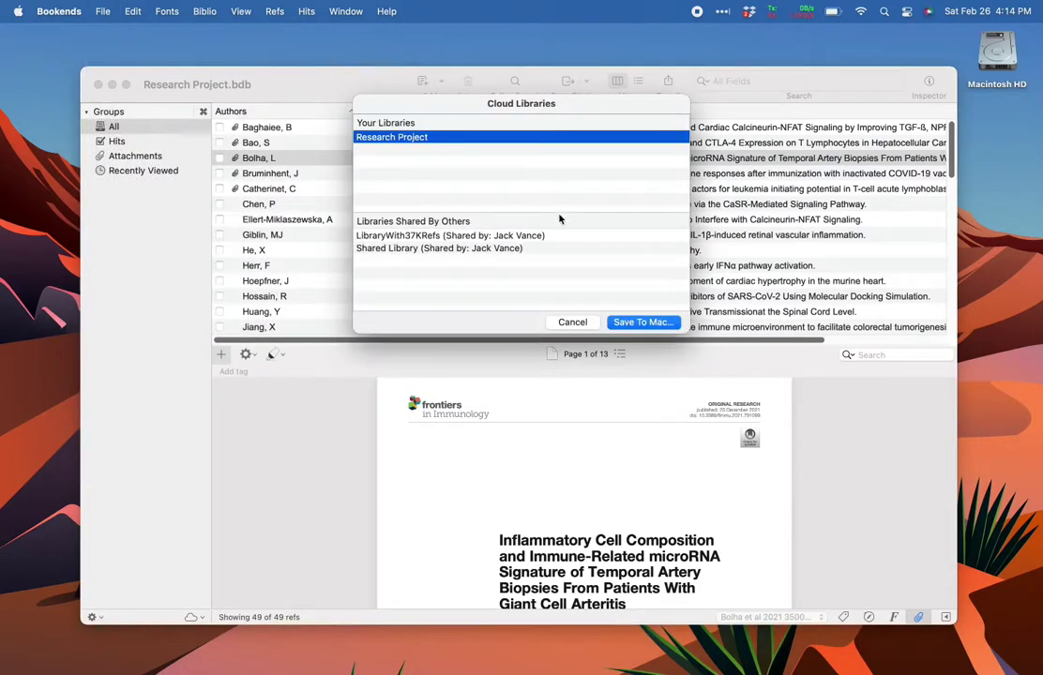
{"action": "left_click", "coordinate": [633, 321]}
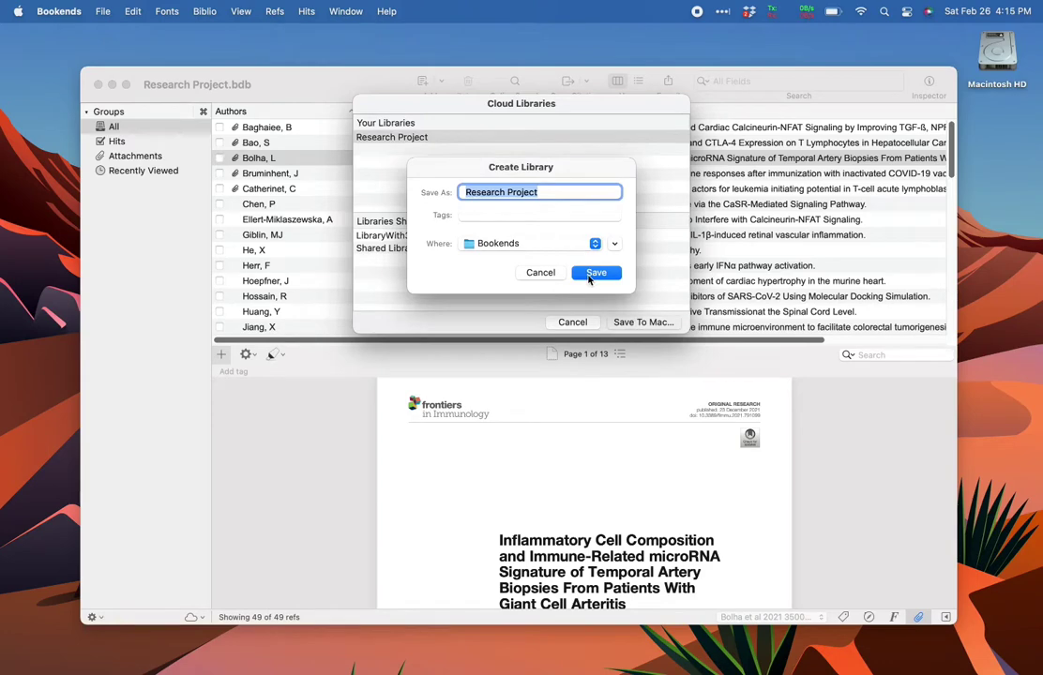
{"action": "left_click", "coordinate": [540, 272]}
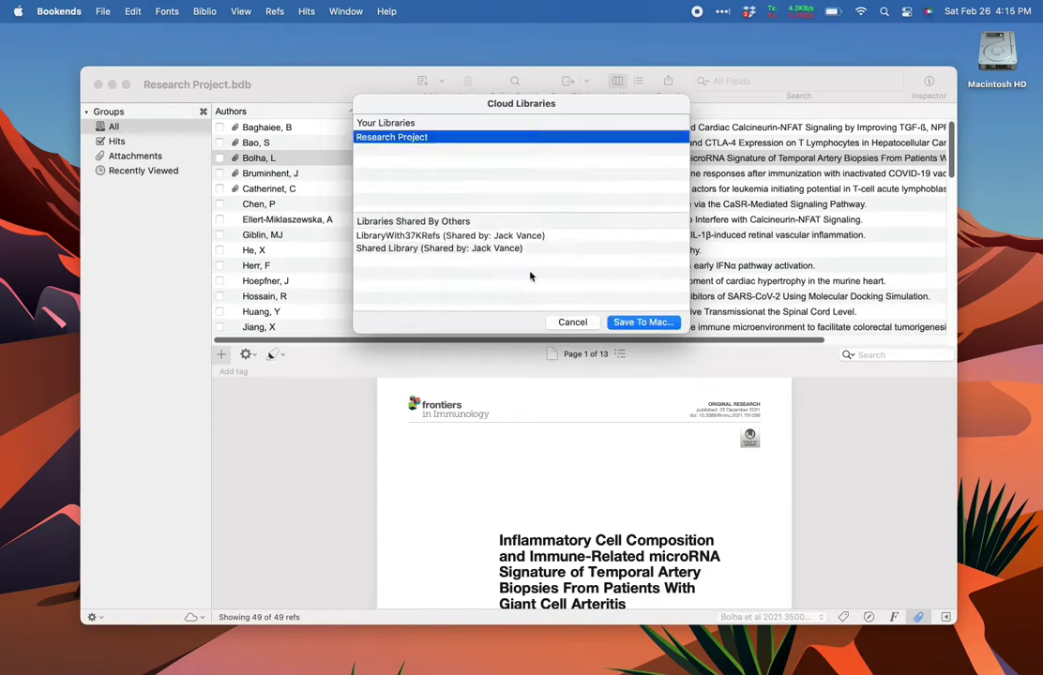
{"action": "left_click", "coordinate": [570, 322]}
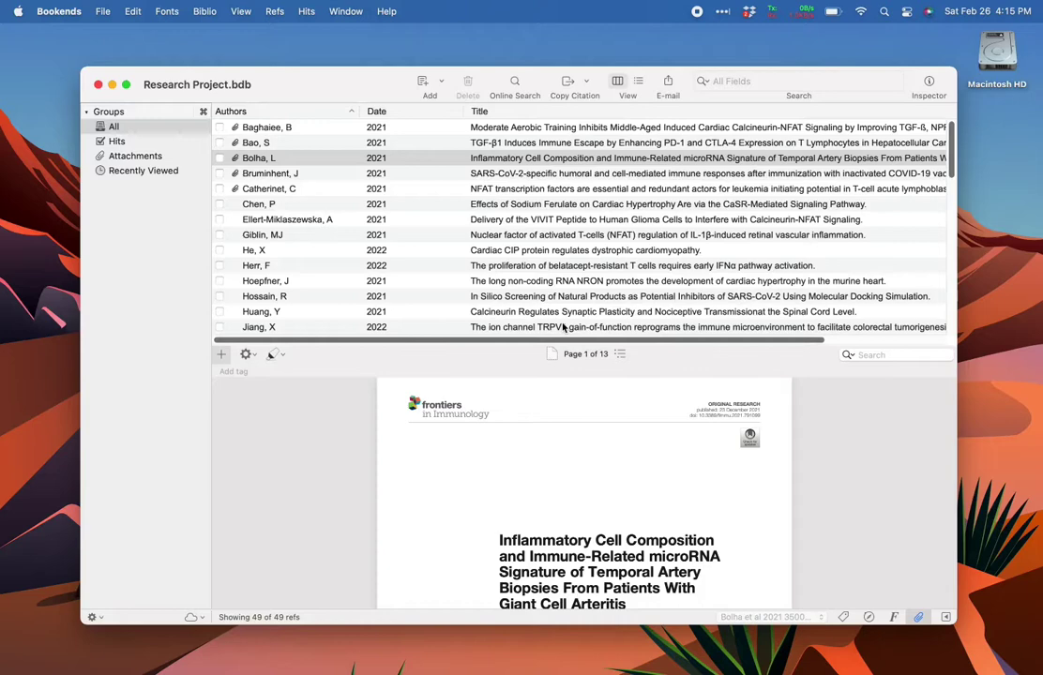
- In Preferences > General, change the Attachment folder from Factory Default to Bookends iCloud Folder
{"action": "left_click", "coordinate": [59, 11]}
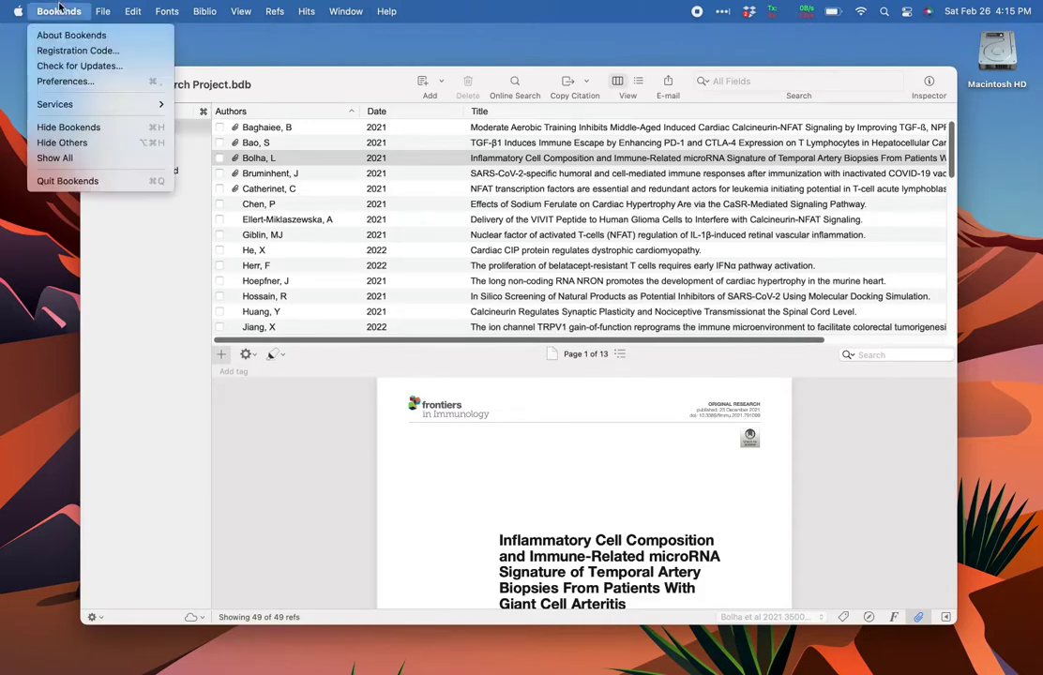
{"action": "left_click", "coordinate": [88, 89]}
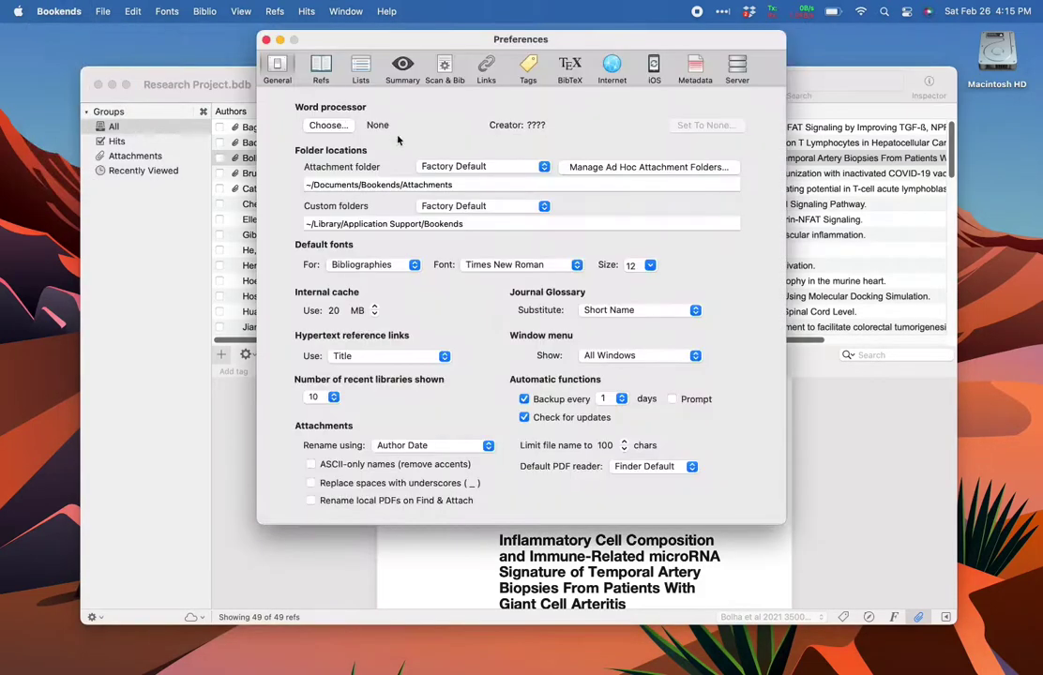
{"action": "left_click", "coordinate": [454, 167]}
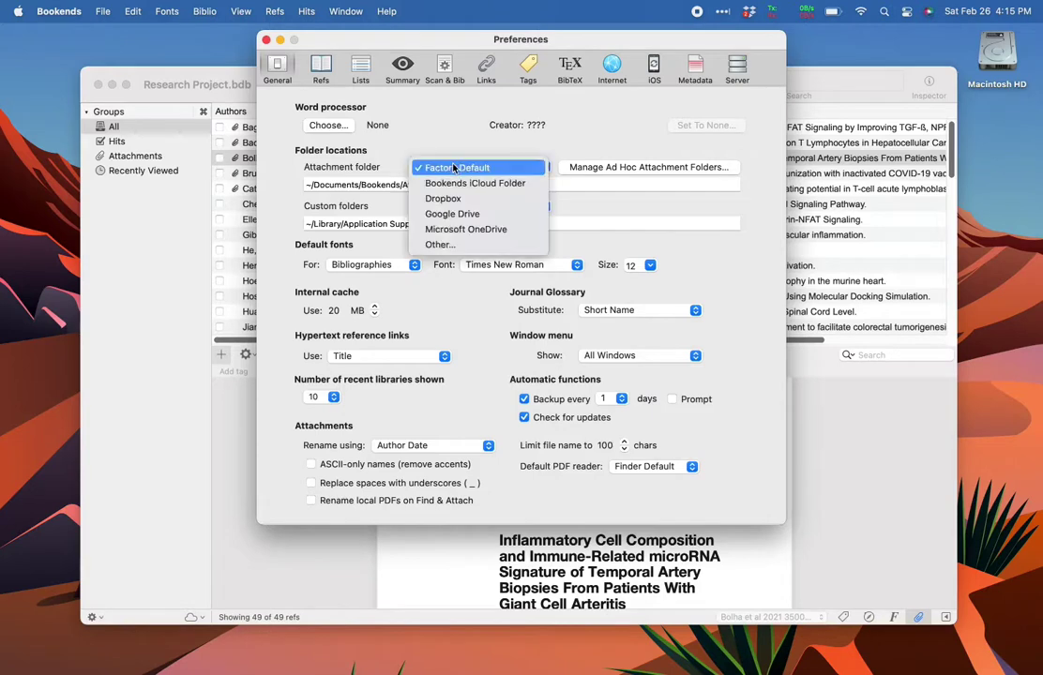
{"action": "left_click", "coordinate": [472, 183]}
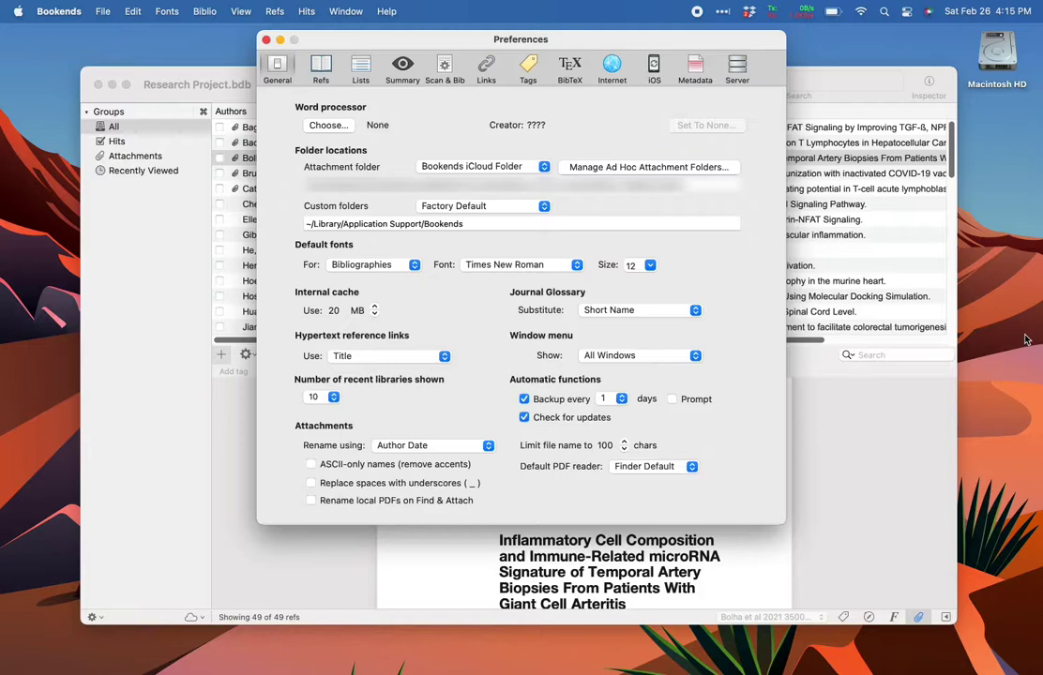
- Open Finder windows on the Documents Bookends Attachments folder and the iCloud Drive Bookends folder
{"action": "left_click", "coordinate": [1026, 339]}
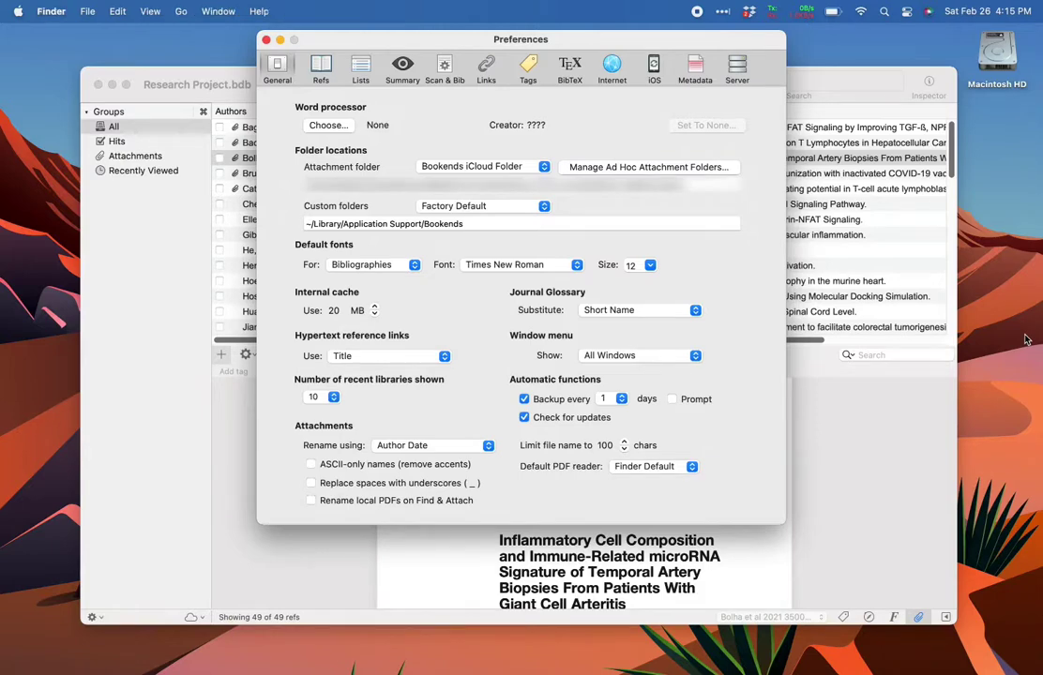
{"action": "key", "text": "shift+super+o"}
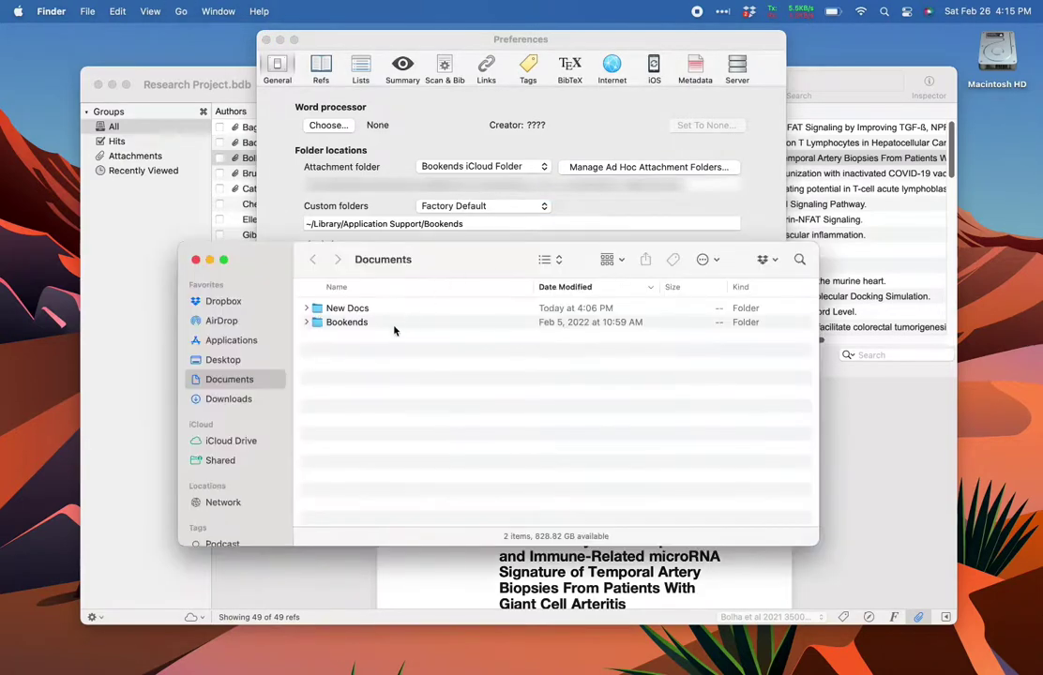
{"action": "double_click", "coordinate": [396, 323]}
{"action": "left_click", "coordinate": [413, 310]}
{"action": "double_click", "coordinate": [412, 310]}
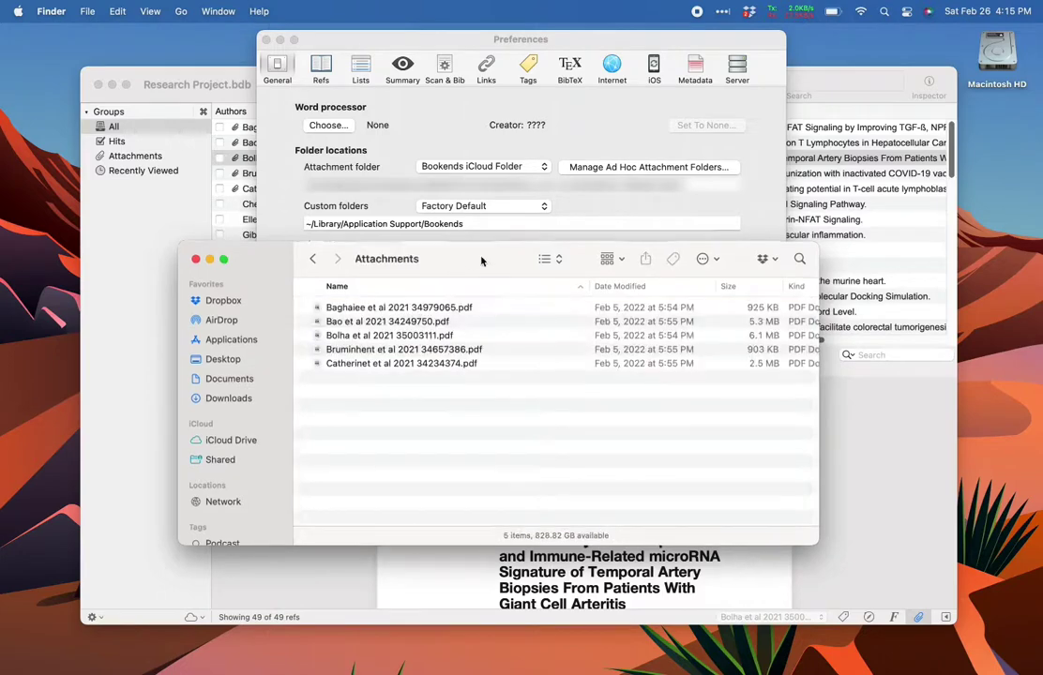
{"action": "key", "text": "shift+super+o"}
{"action": "left_click_drag", "start_coordinate": [428, 271], "coordinate": [651, 233]}
{"action": "left_click", "coordinate": [457, 404]}
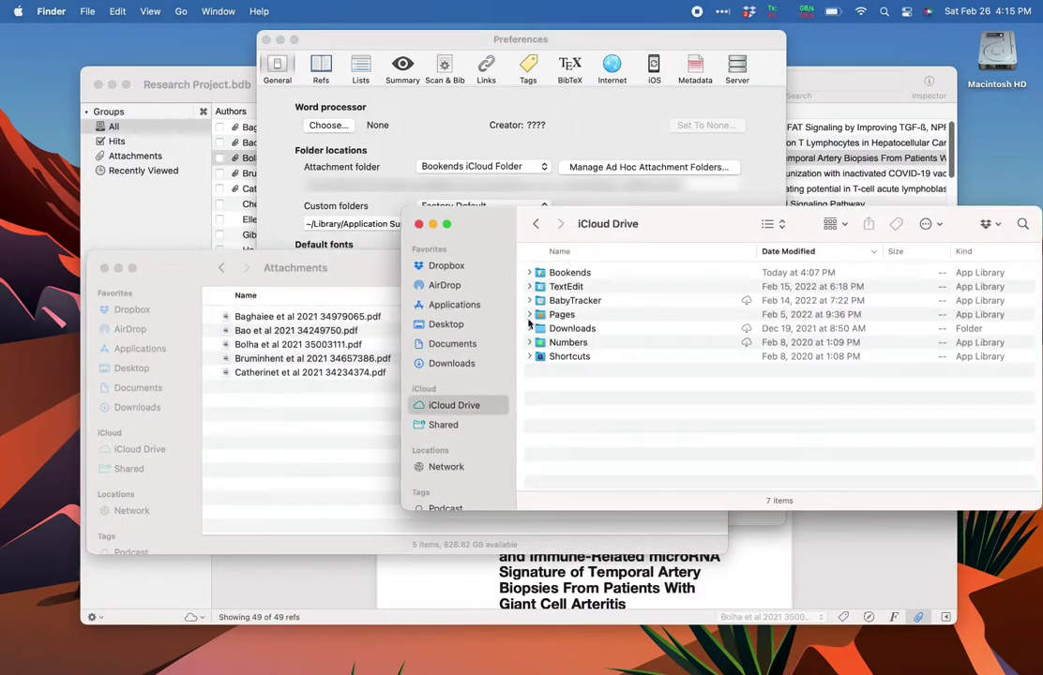
{"action": "left_click", "coordinate": [574, 272]}
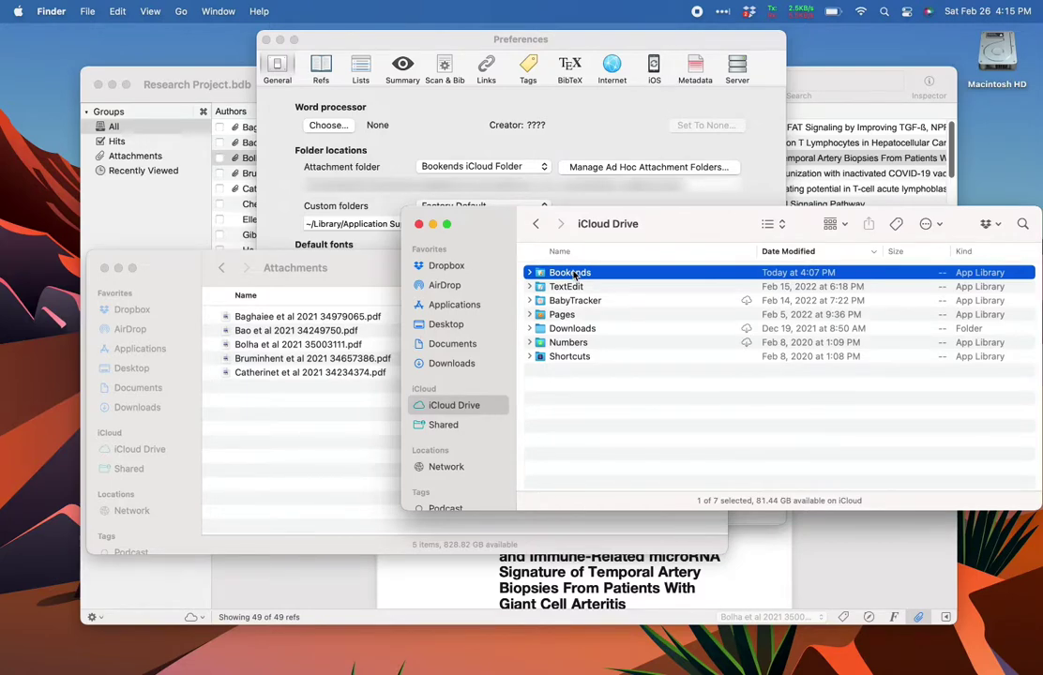
{"action": "double_click", "coordinate": [571, 273]}
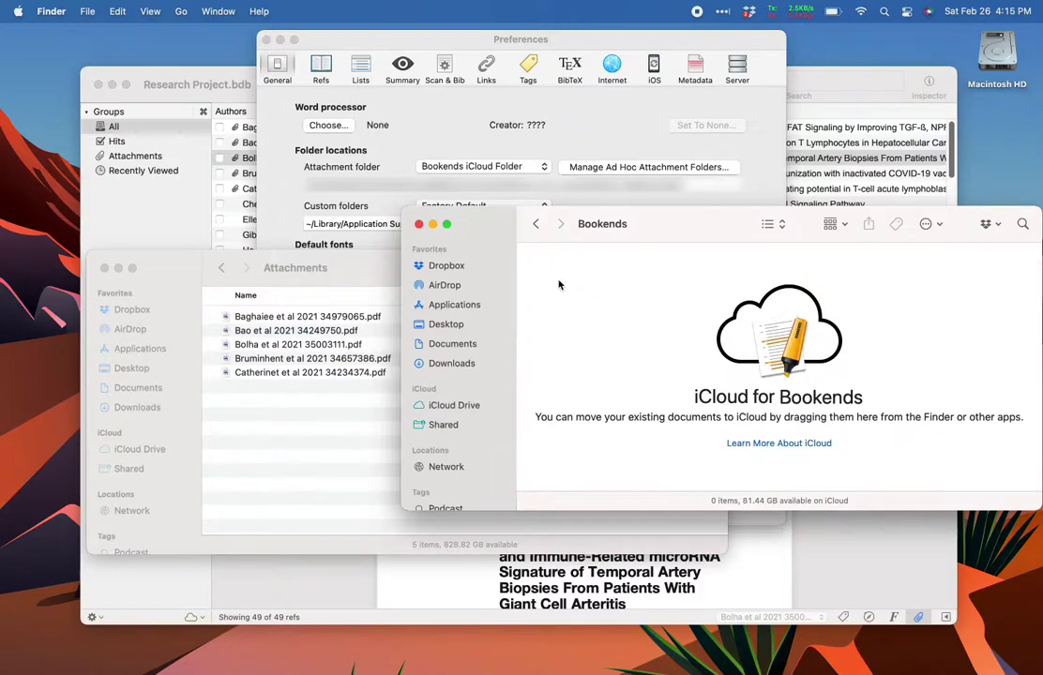
- Move all five attachment PDFs into the iCloud Bookends folder, then return to the Bookends library window
{"action": "left_click", "coordinate": [349, 415]}
{"action": "key", "text": "super+a"}
{"action": "left_click_drag", "start_coordinate": [307, 338], "coordinate": [910, 375]}
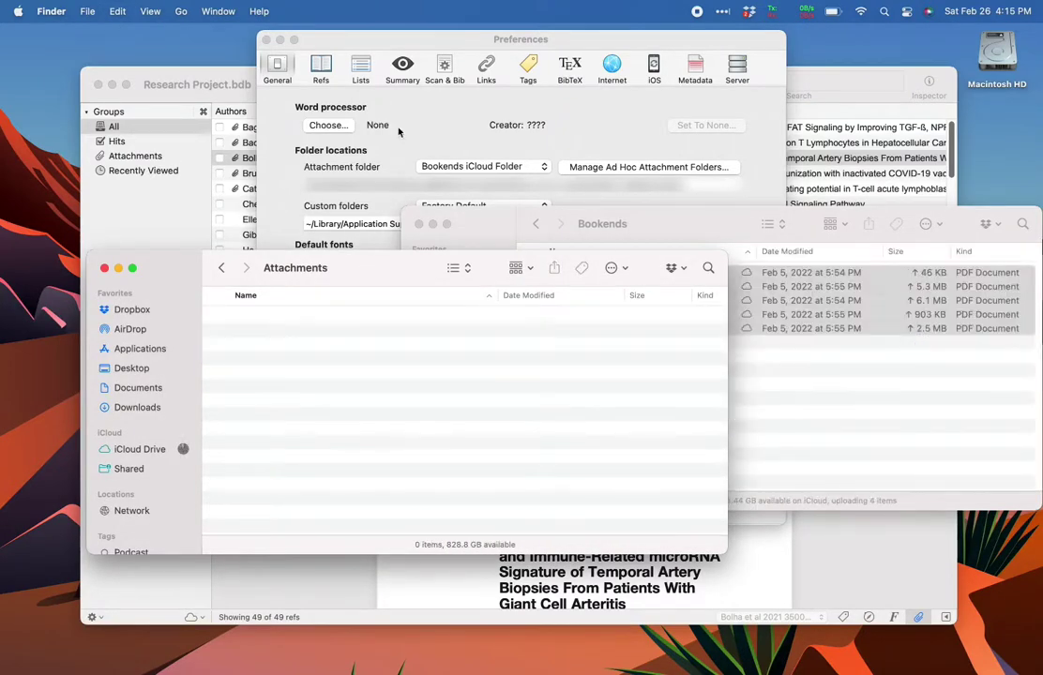
{"action": "left_click", "coordinate": [222, 91]}
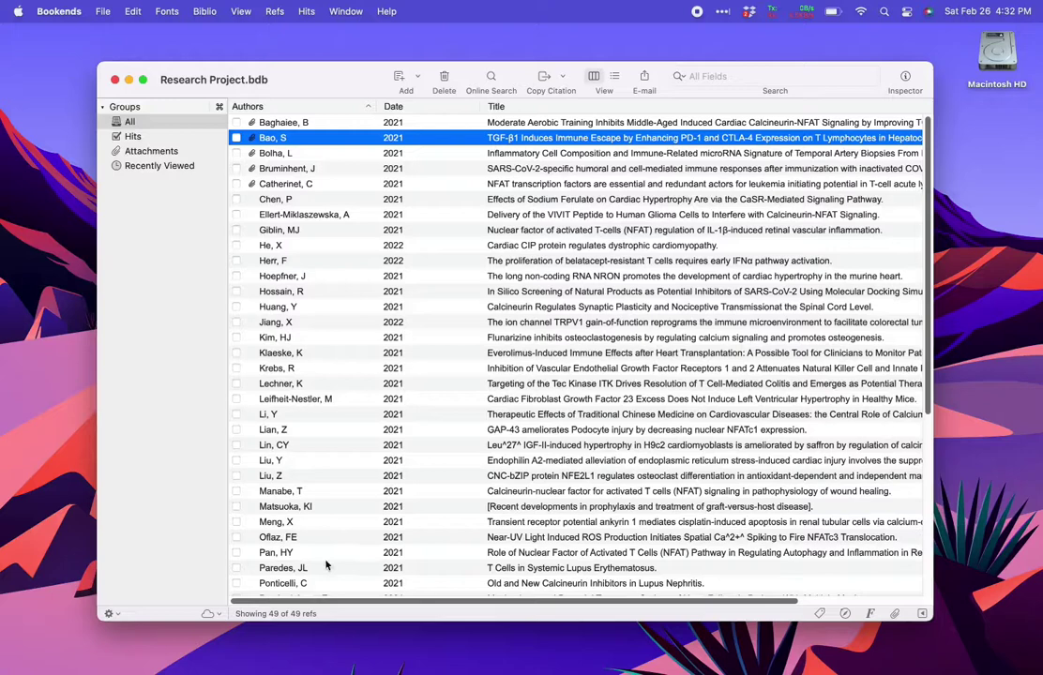
- Choose Share Library… from the cloud button menu at the bottom left
{"action": "left_click", "coordinate": [214, 616]}
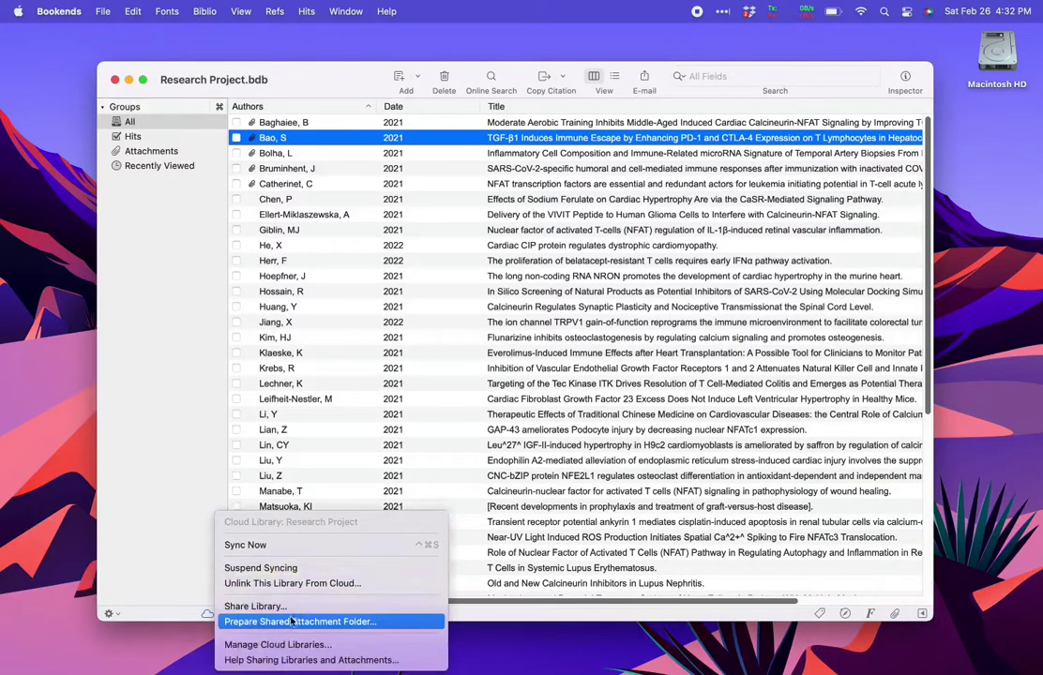
{"action": "left_click", "coordinate": [292, 615]}
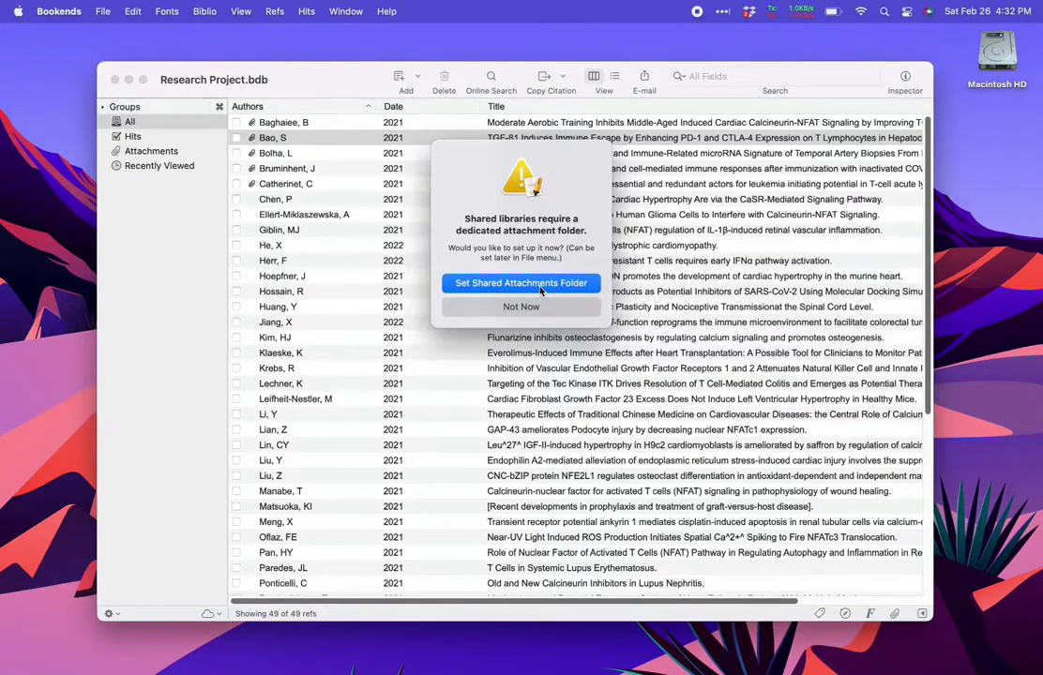
- Set a shared attachments folder in Bookends iCloud Folder and use Create & Populate to fill it
{"action": "left_click", "coordinate": [540, 290]}
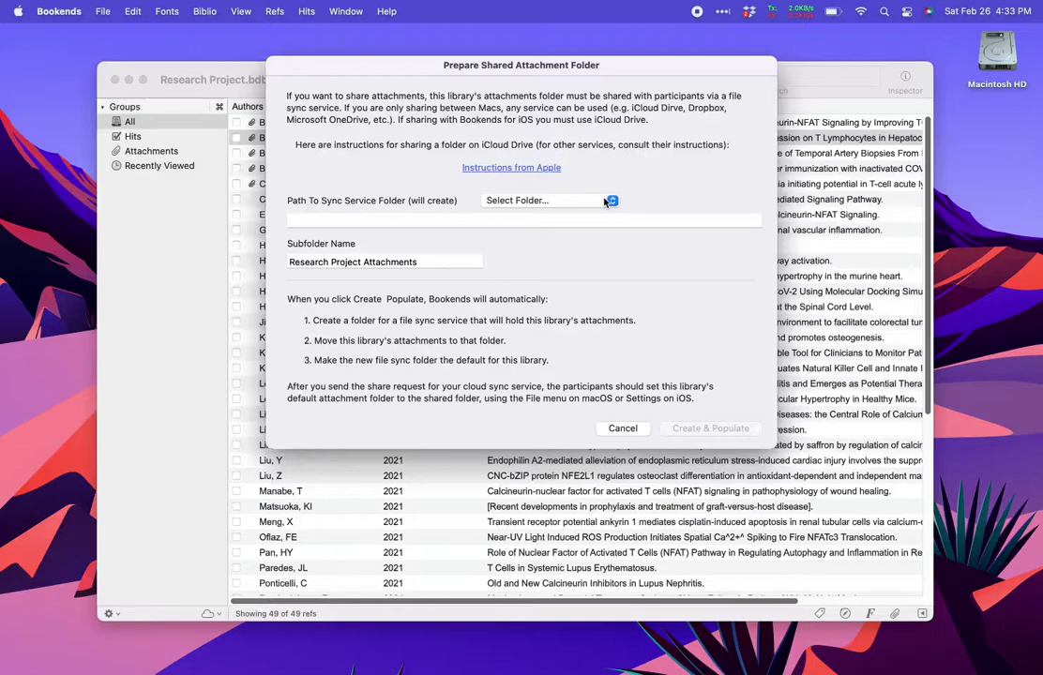
{"action": "left_click", "coordinate": [605, 201]}
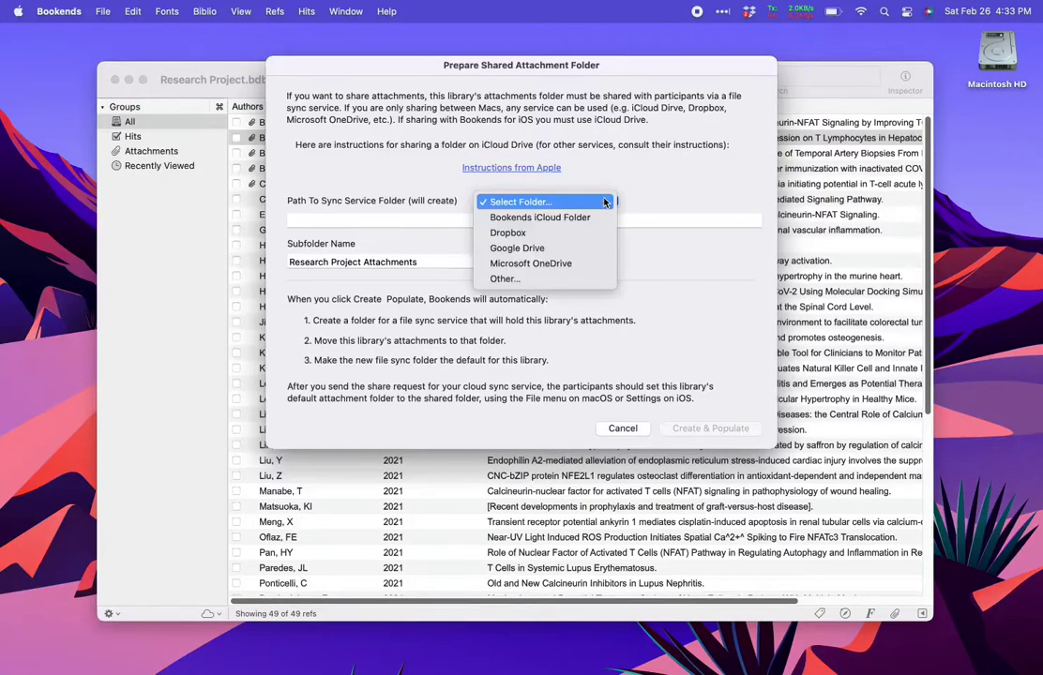
{"action": "left_click", "coordinate": [597, 218]}
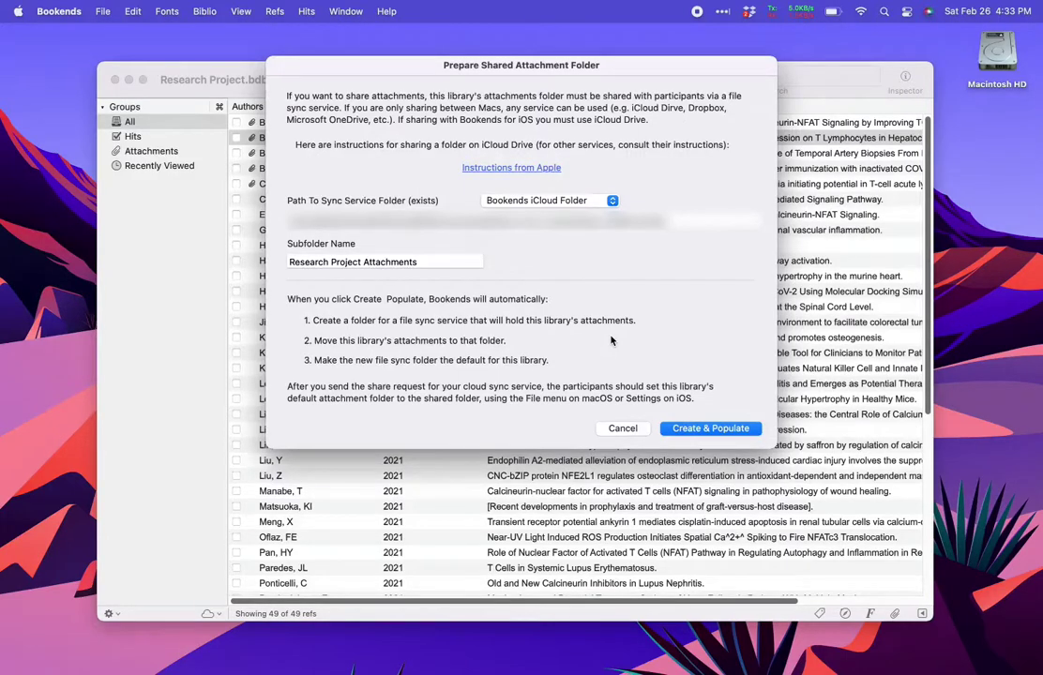
{"action": "left_click", "coordinate": [694, 428]}
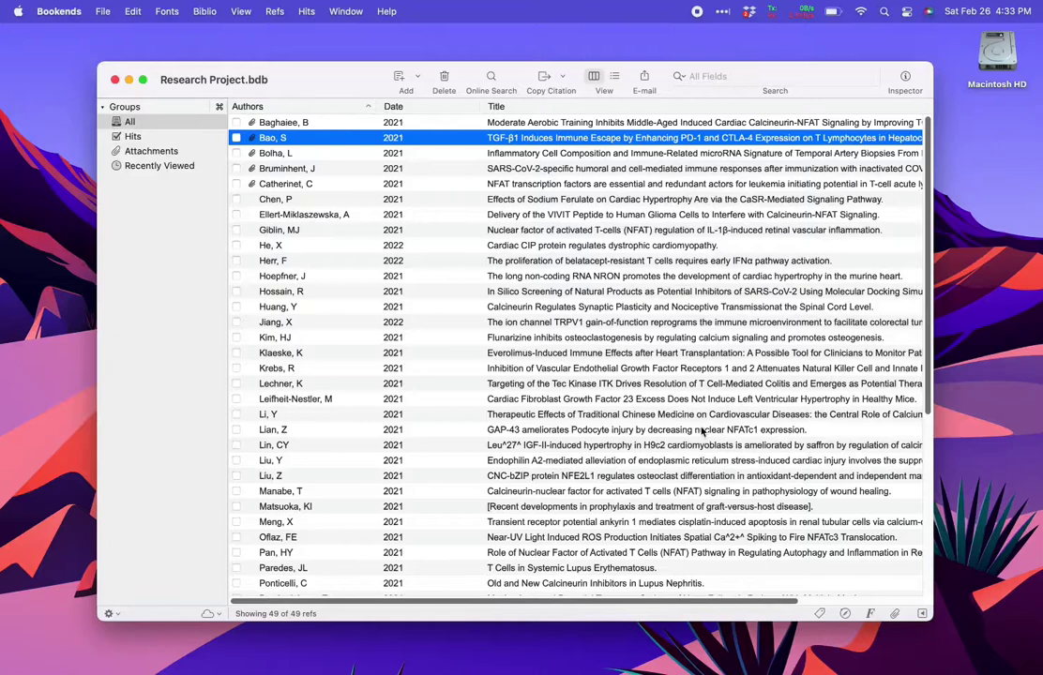
{"action": "left_click", "coordinate": [701, 430]}
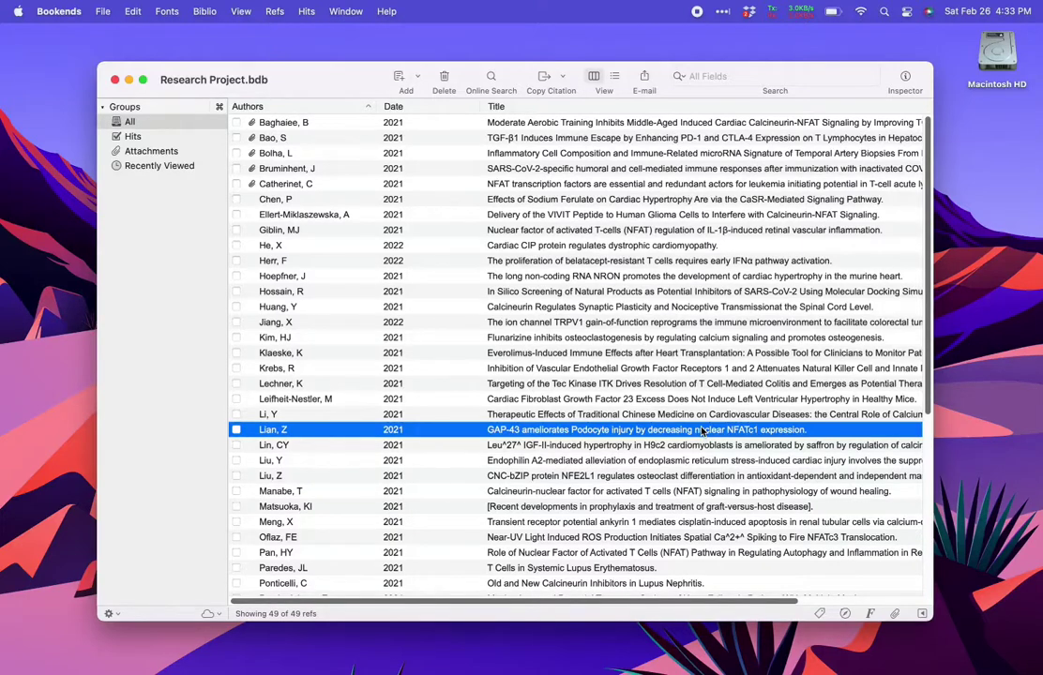
- Share the Research Project library via Mail, entering the recipient's e-mail address and sending
{"action": "left_click", "coordinate": [210, 614]}
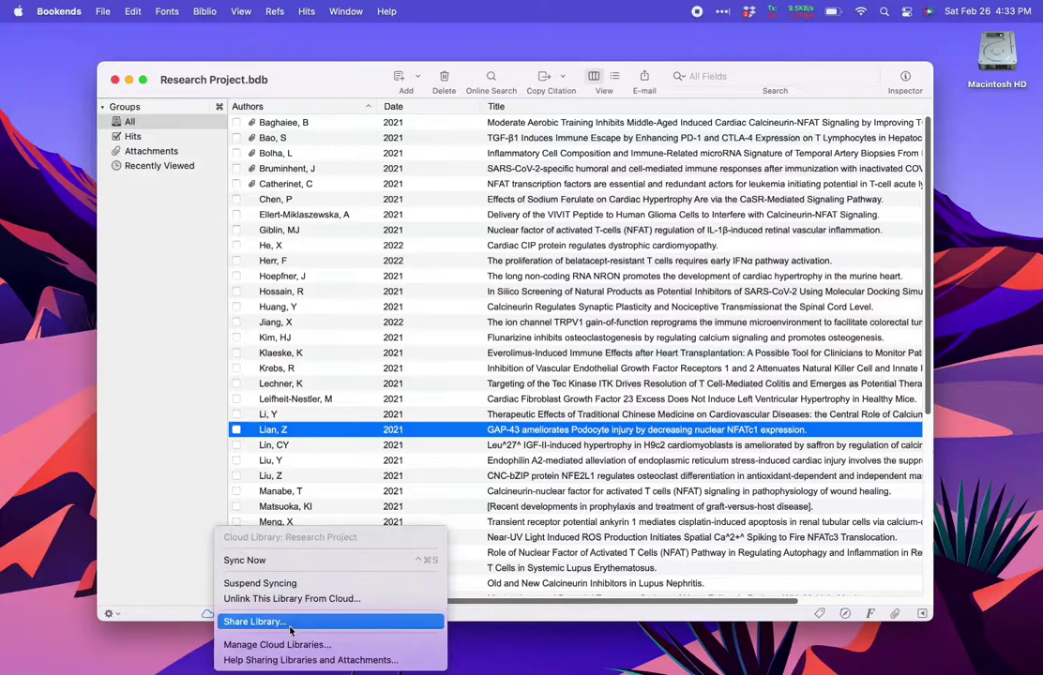
{"action": "left_click", "coordinate": [281, 626]}
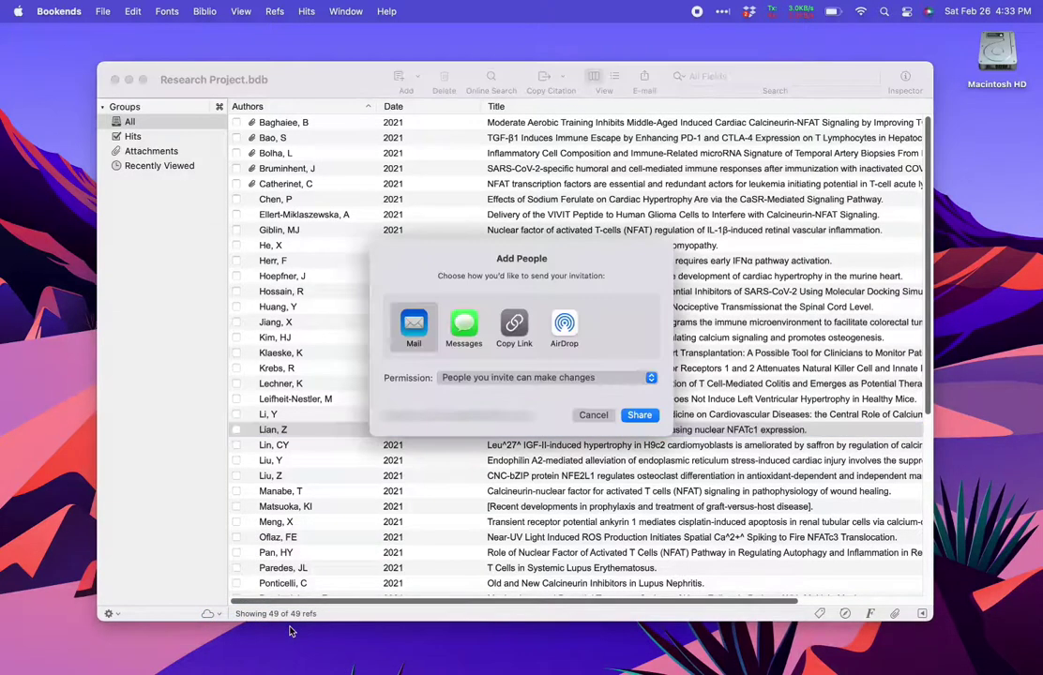
{"action": "left_click", "coordinate": [640, 415]}
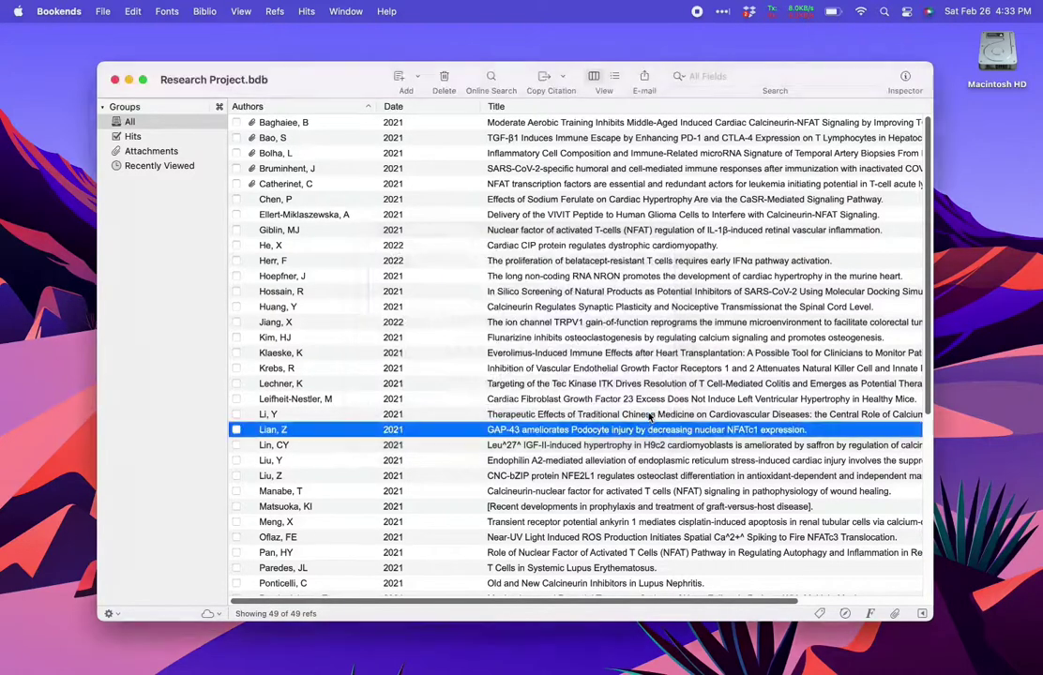
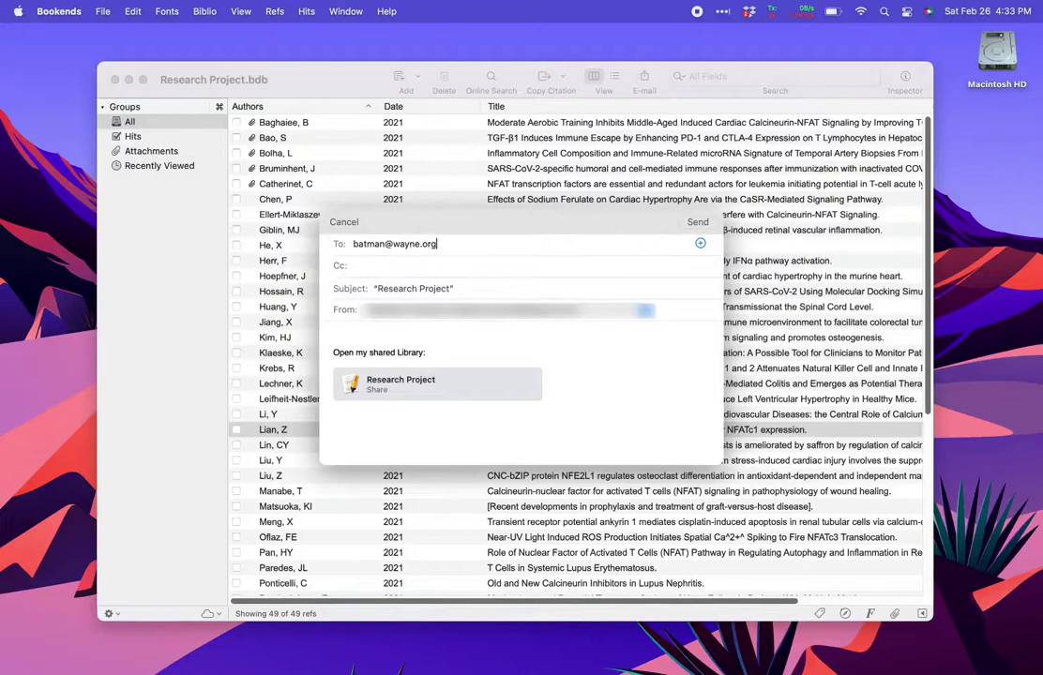
{"action": "left_click", "coordinate": [699, 223]}
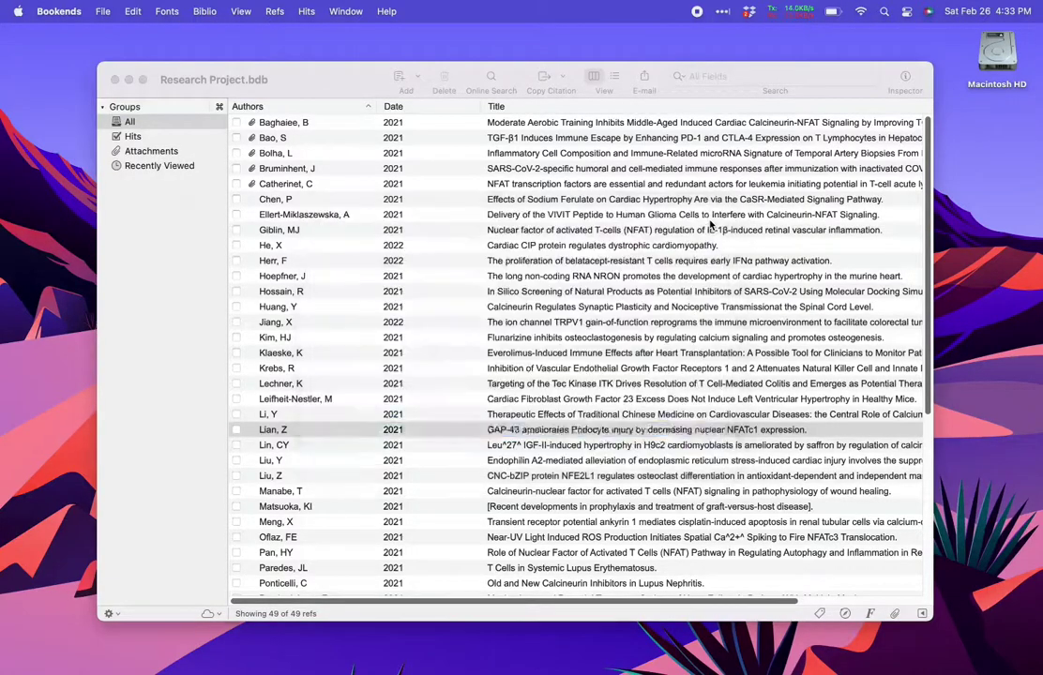
{"action": "left_click", "coordinate": [207, 614]}
{"action": "left_click", "coordinate": [292, 628]}
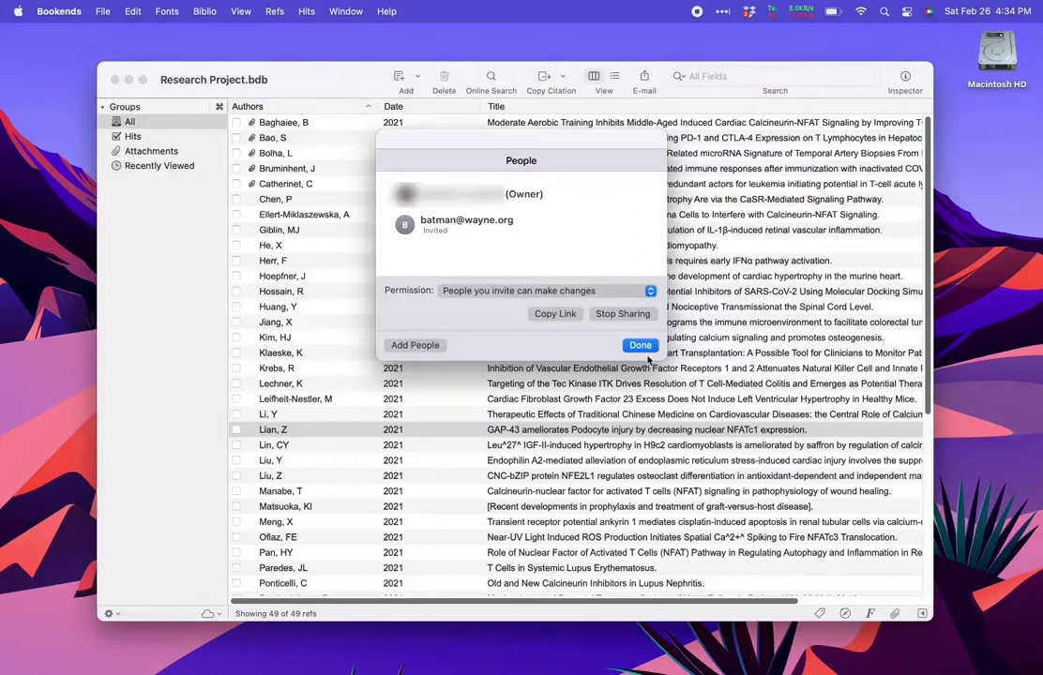
{"action": "left_click", "coordinate": [644, 349]}
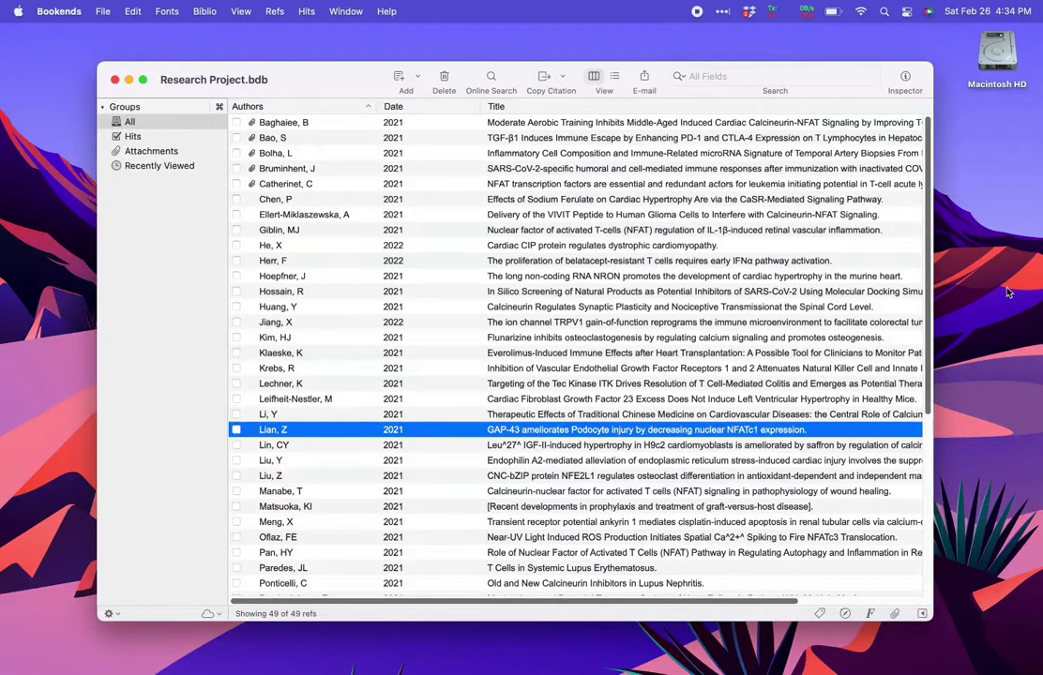
- Open the Bookends folder in iCloud Drive in a new Finder window
{"action": "key", "text": "super+alt+space"}
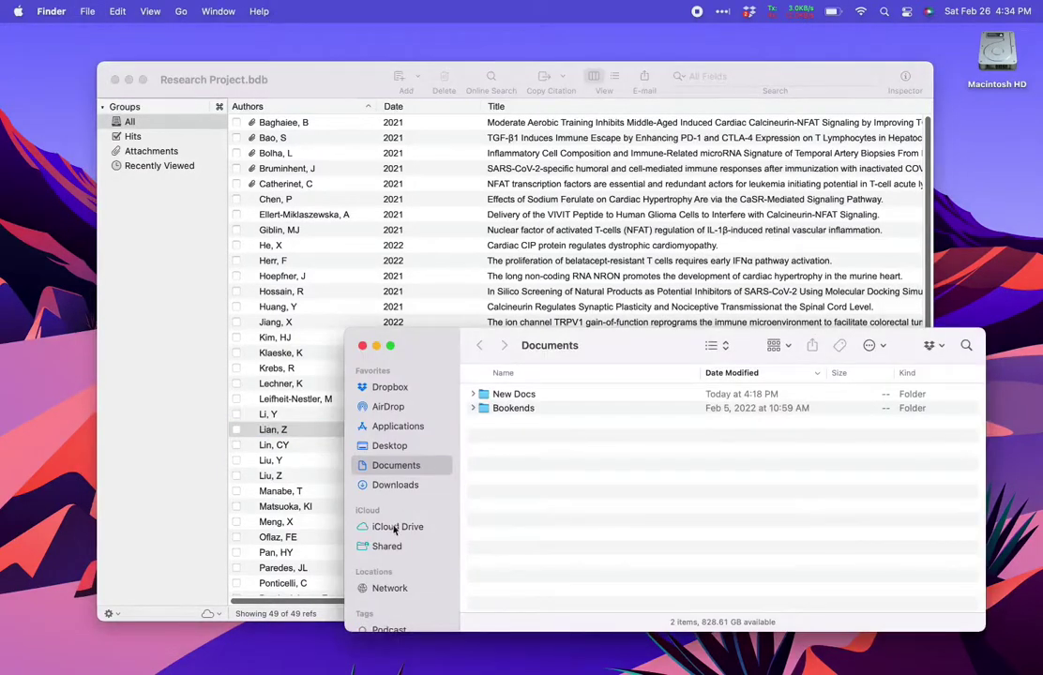
{"action": "left_click", "coordinate": [394, 530]}
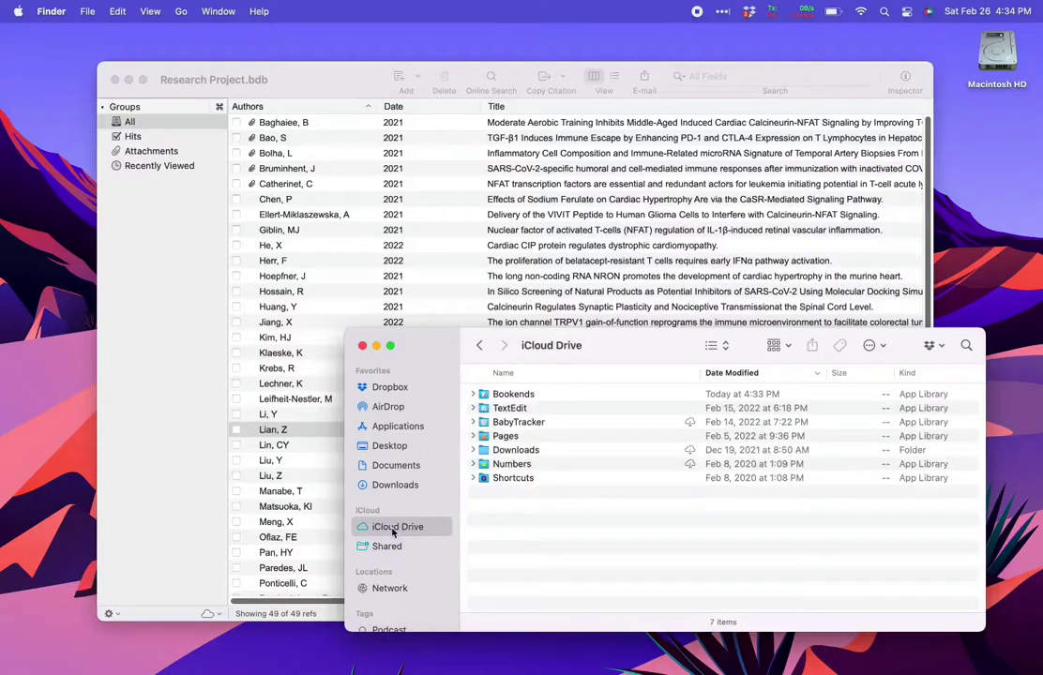
{"action": "double_click", "coordinate": [523, 397]}
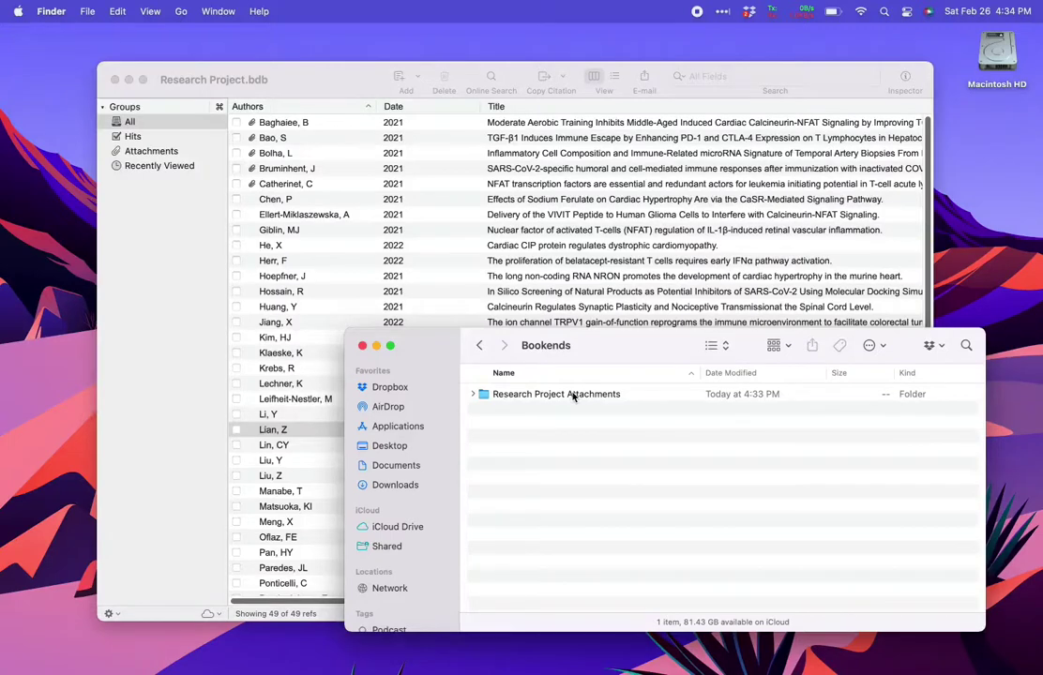
- Share the Research Project Attachments folder by Mail, addressed to the recipient's e-mail address
{"action": "right_click", "coordinate": [573, 395]}
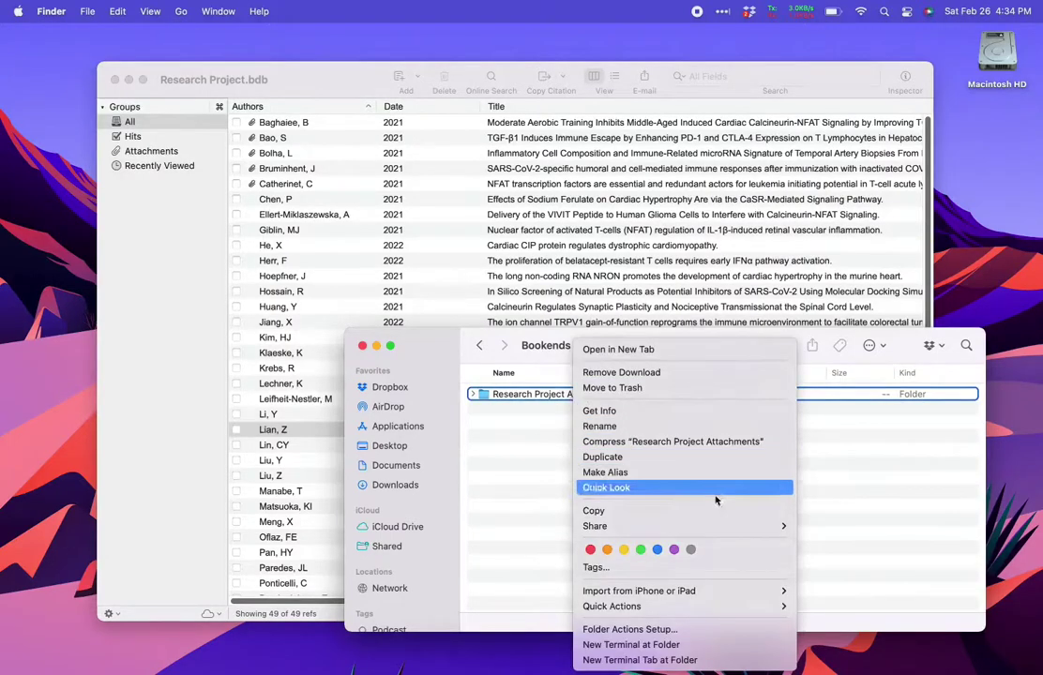
{"action": "mouse_move", "coordinate": [774, 529]}
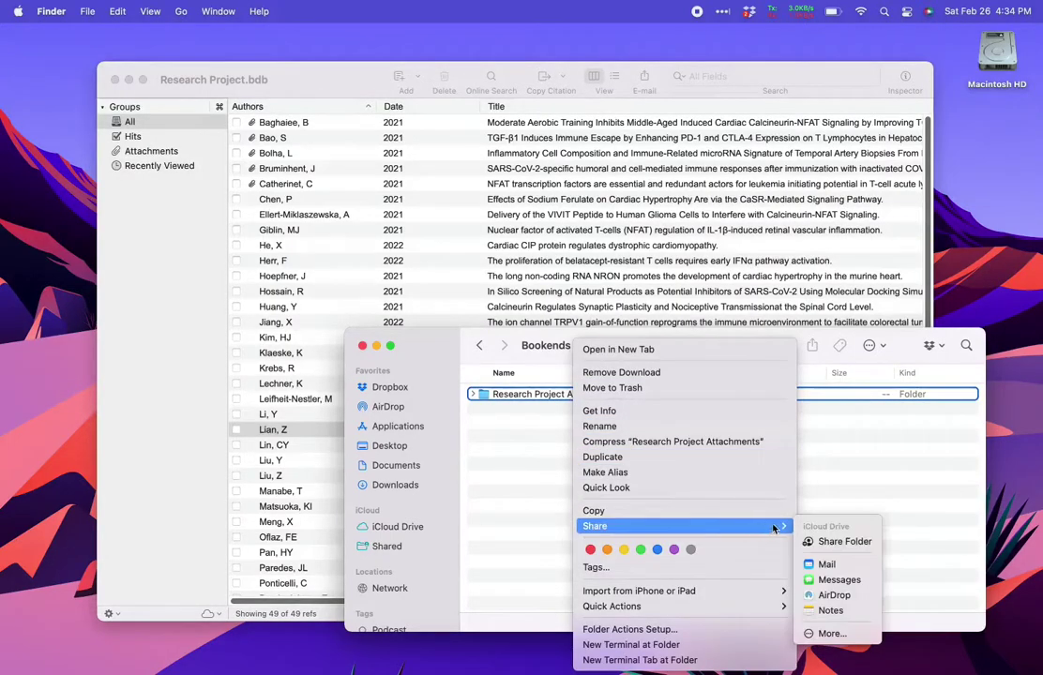
{"action": "left_click", "coordinate": [831, 541]}
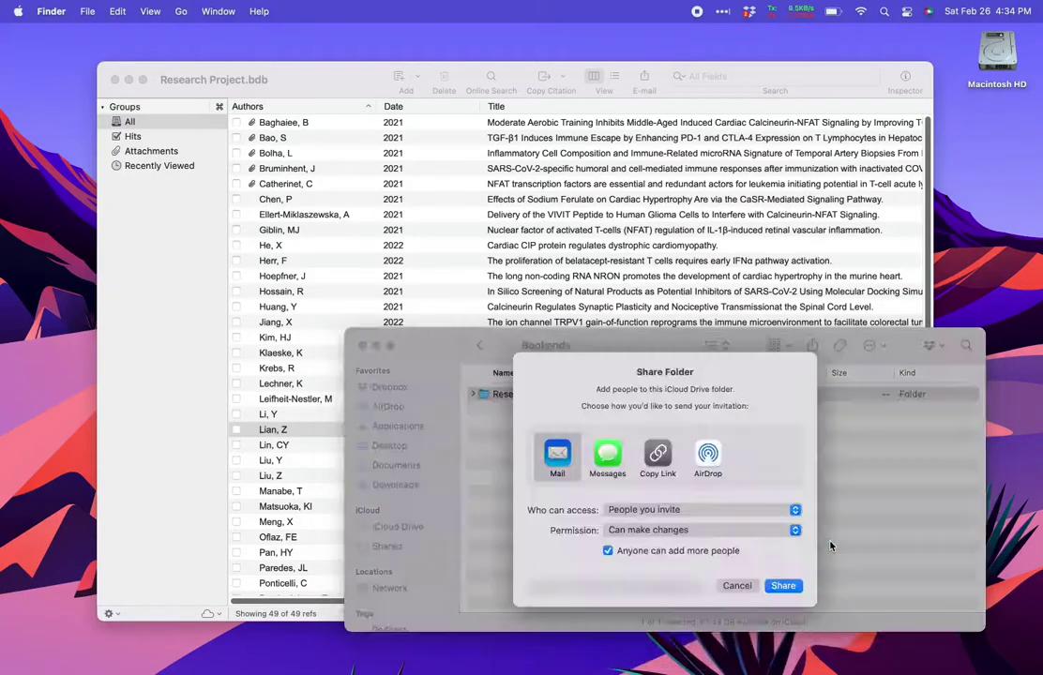
{"action": "left_click", "coordinate": [783, 586]}
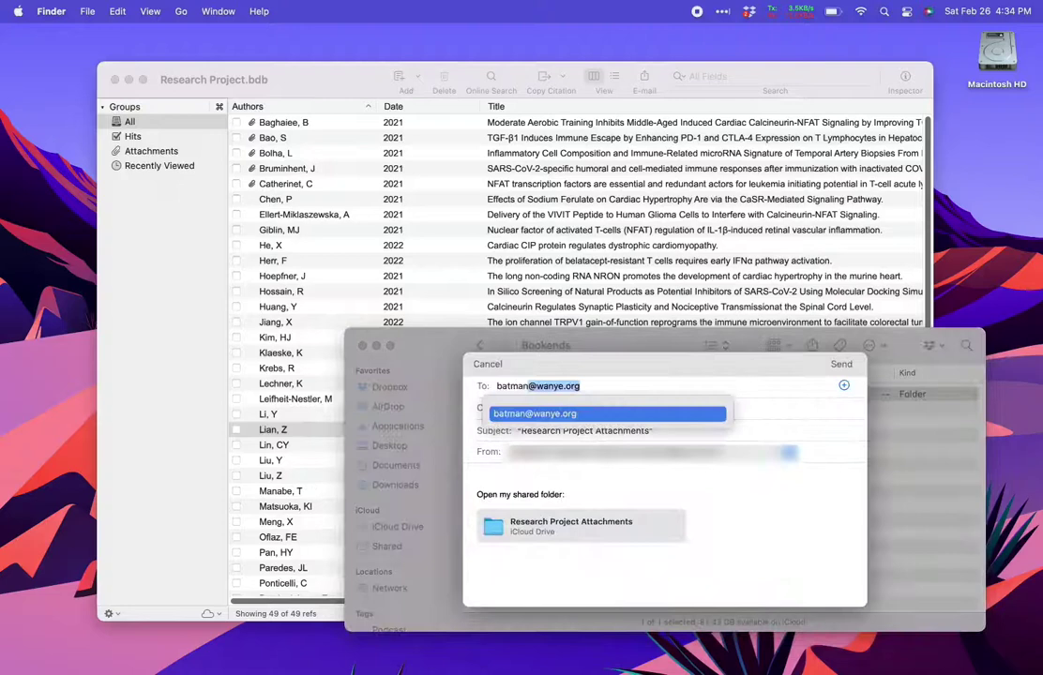
- Send the folder invitation, then view and dismiss the Help Sharing Libraries and Attachments note
{"action": "left_click", "coordinate": [841, 365]}
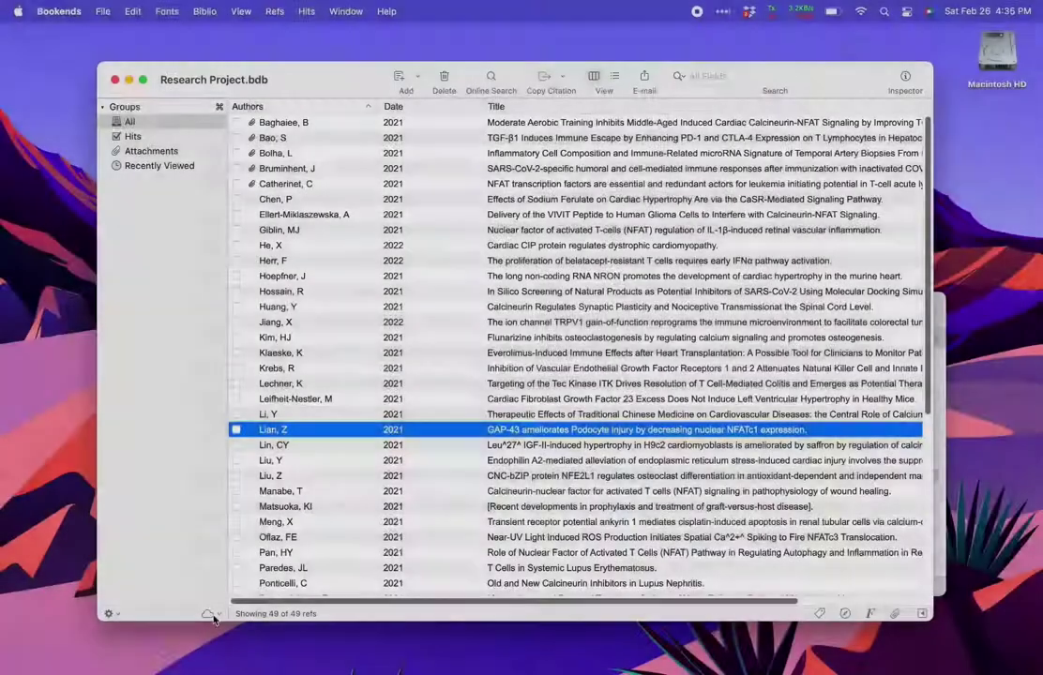
{"action": "left_click", "coordinate": [207, 613]}
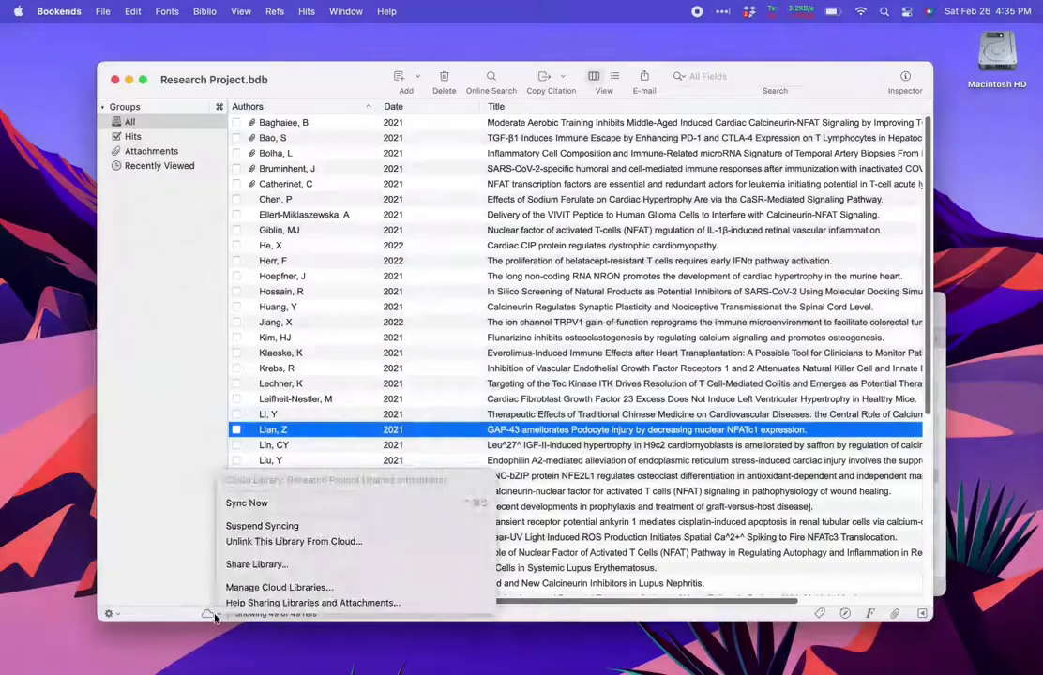
{"action": "left_click", "coordinate": [410, 603]}
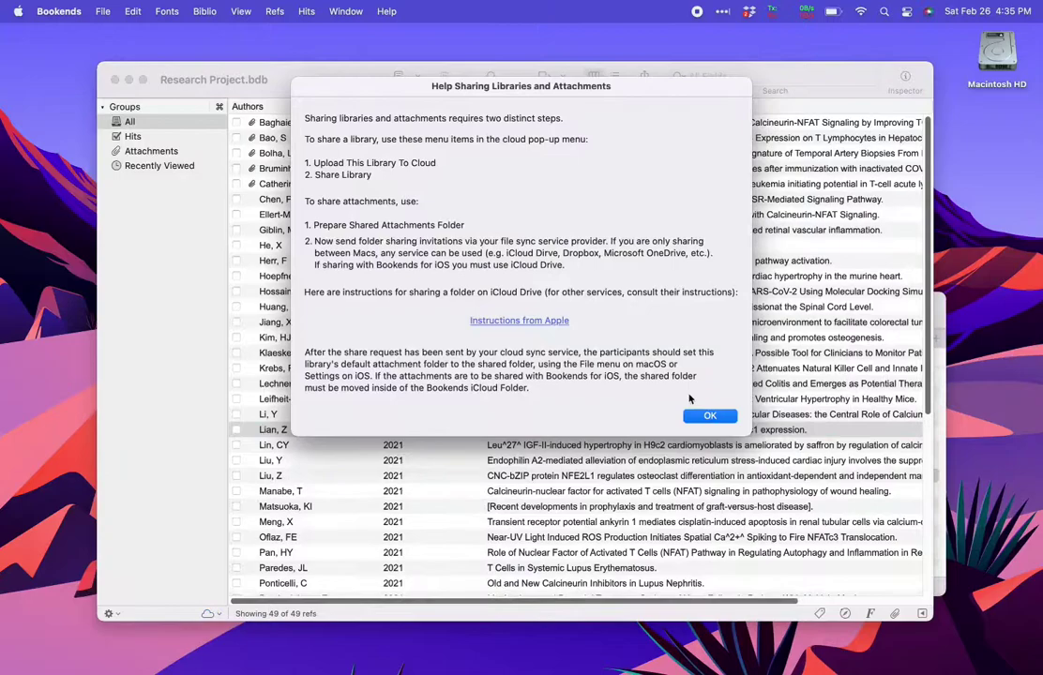
{"action": "left_click", "coordinate": [704, 416]}
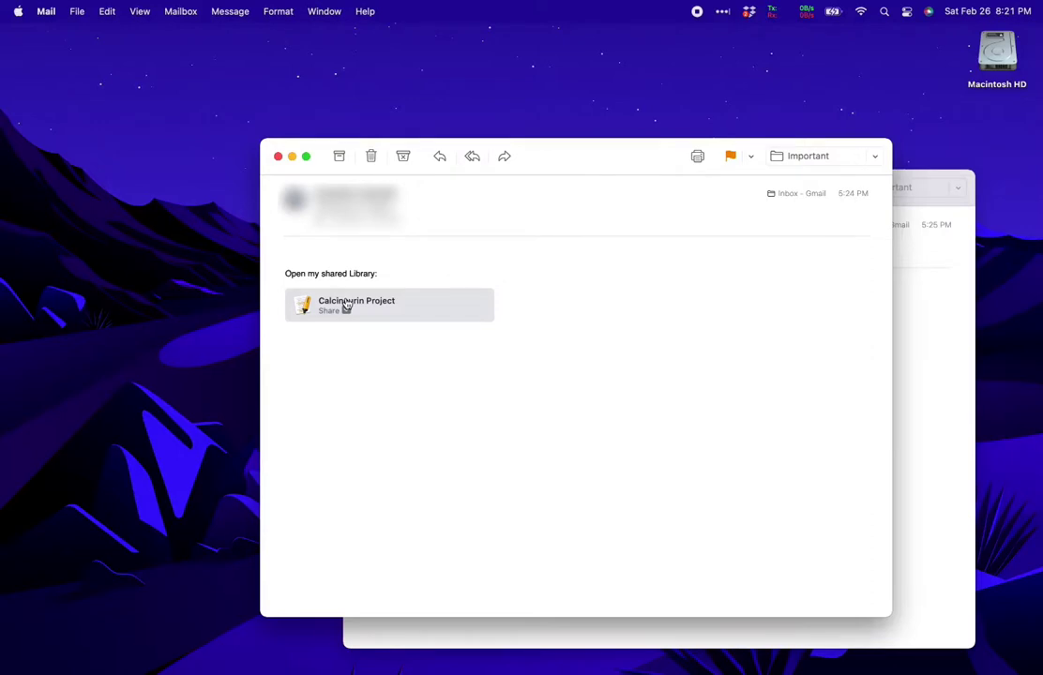
- Open the Calcineurin Project link from the email and save it locally, replacing the existing file
{"action": "left_click", "coordinate": [346, 306]}
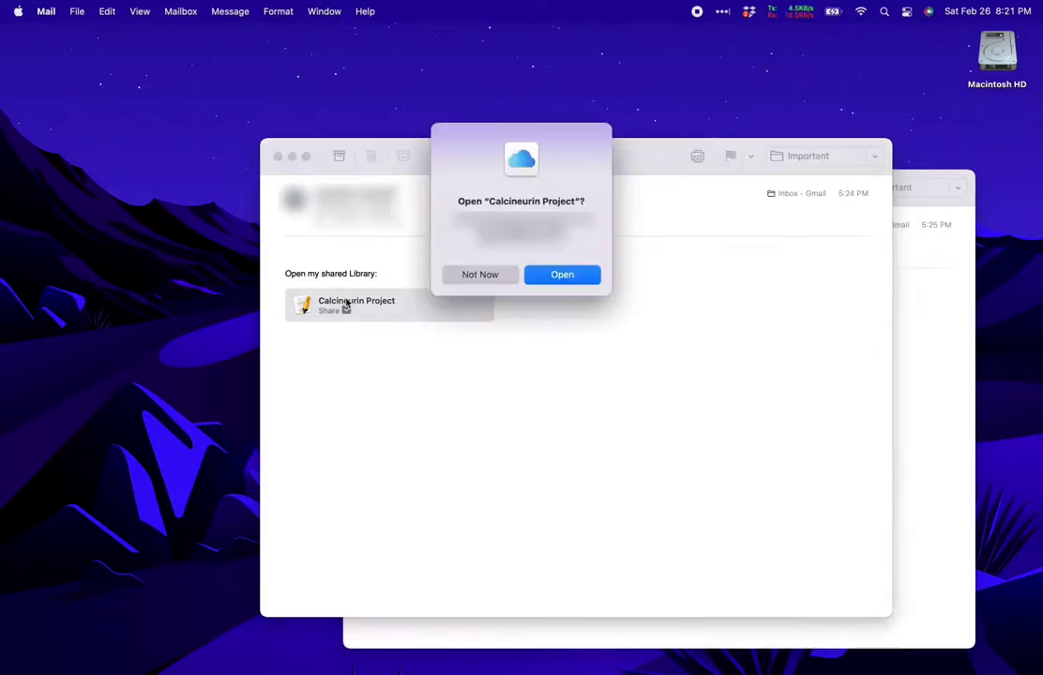
{"action": "left_click", "coordinate": [562, 274]}
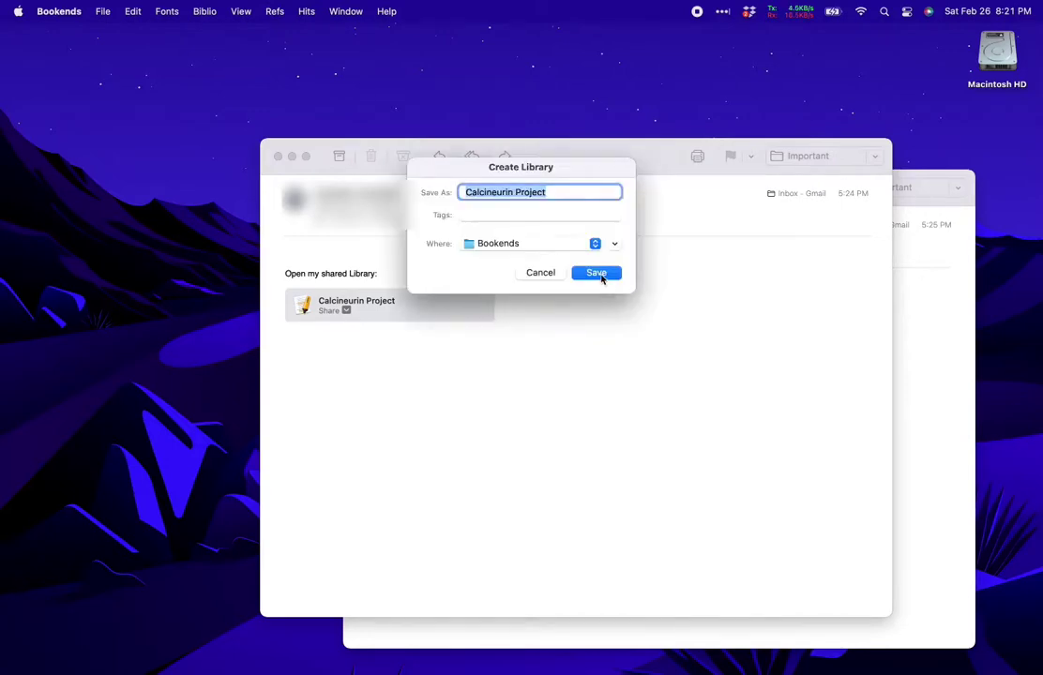
{"action": "left_click", "coordinate": [600, 276]}
{"action": "left_click", "coordinate": [568, 362]}
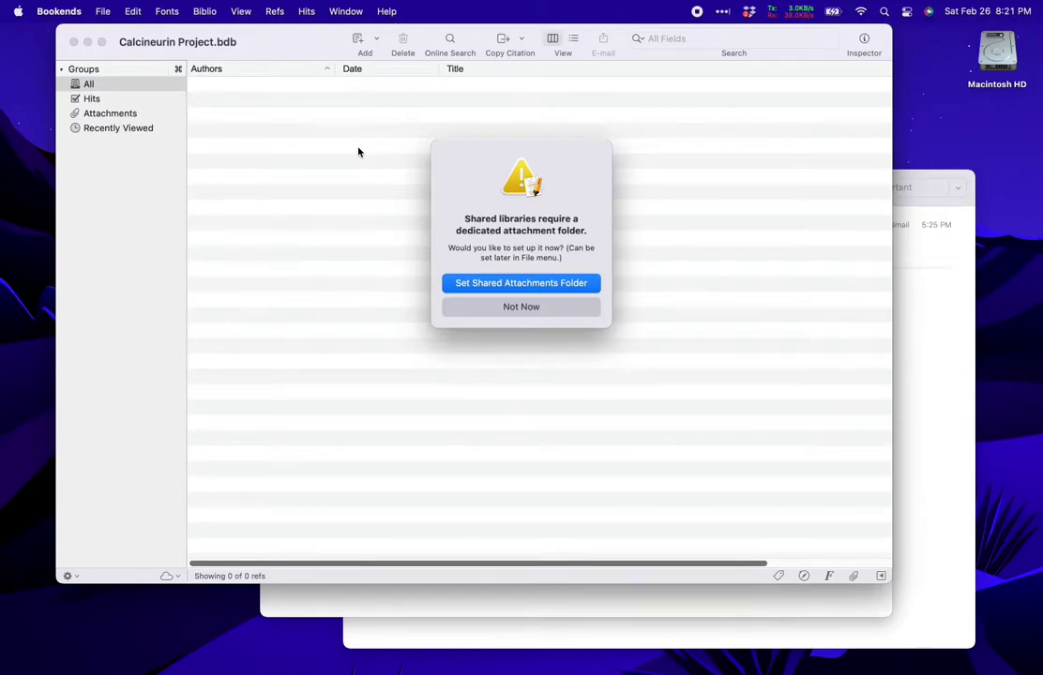
- Skip the attachment folder prompt, browse a couple of references, then bring the folder invitation email forward
{"action": "left_click", "coordinate": [491, 308]}
{"action": "left_click", "coordinate": [345, 223]}
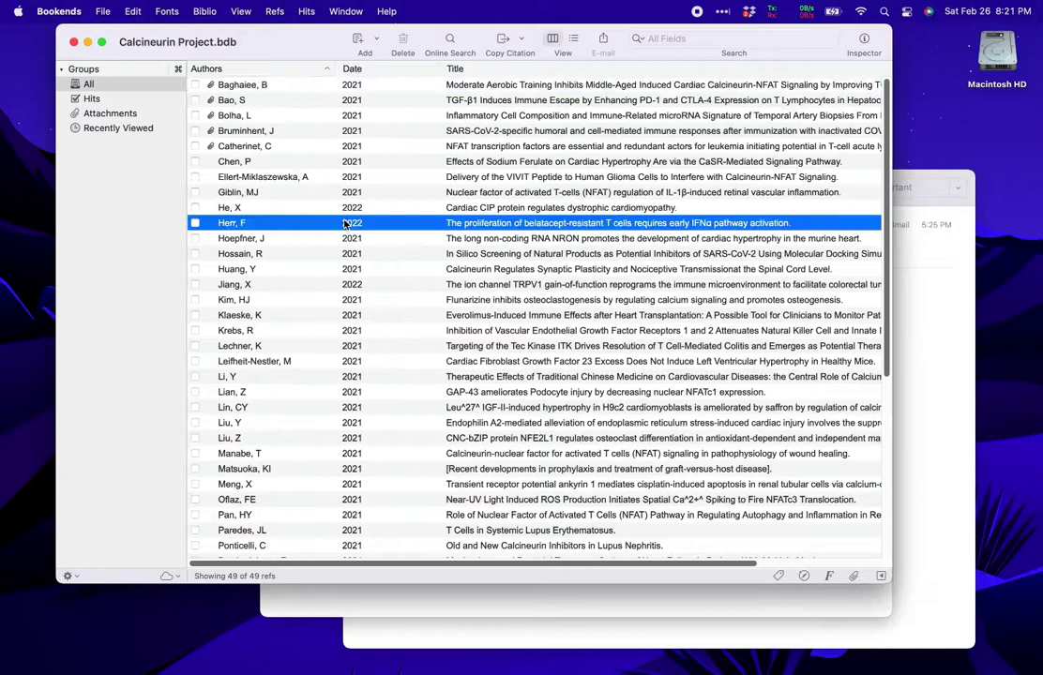
{"action": "left_click", "coordinate": [351, 317]}
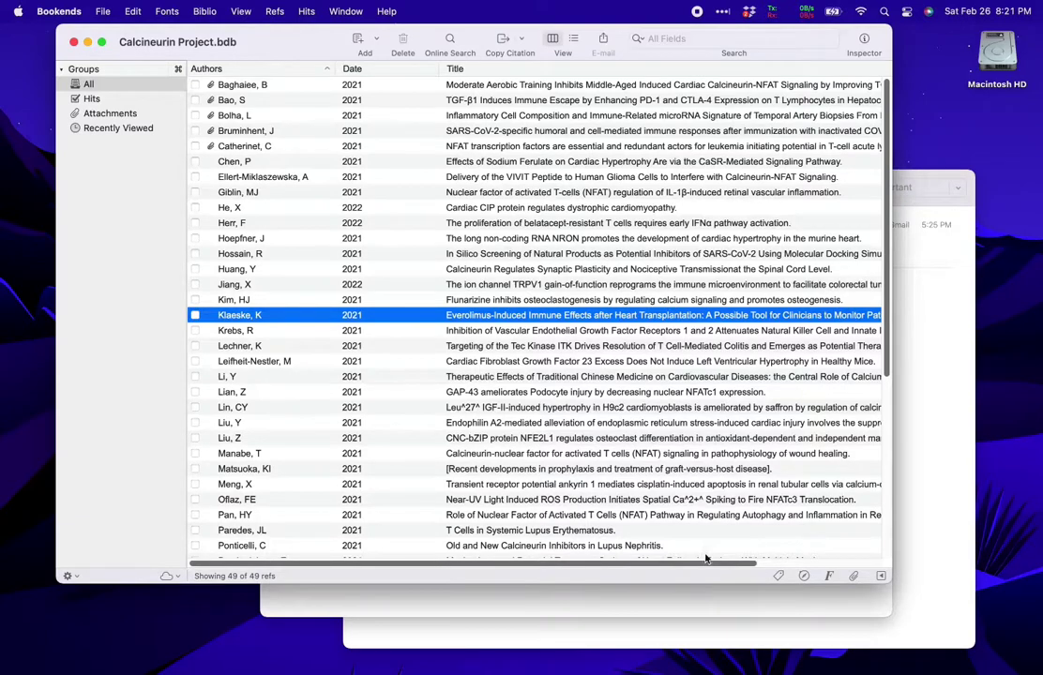
{"action": "left_click", "coordinate": [702, 635]}
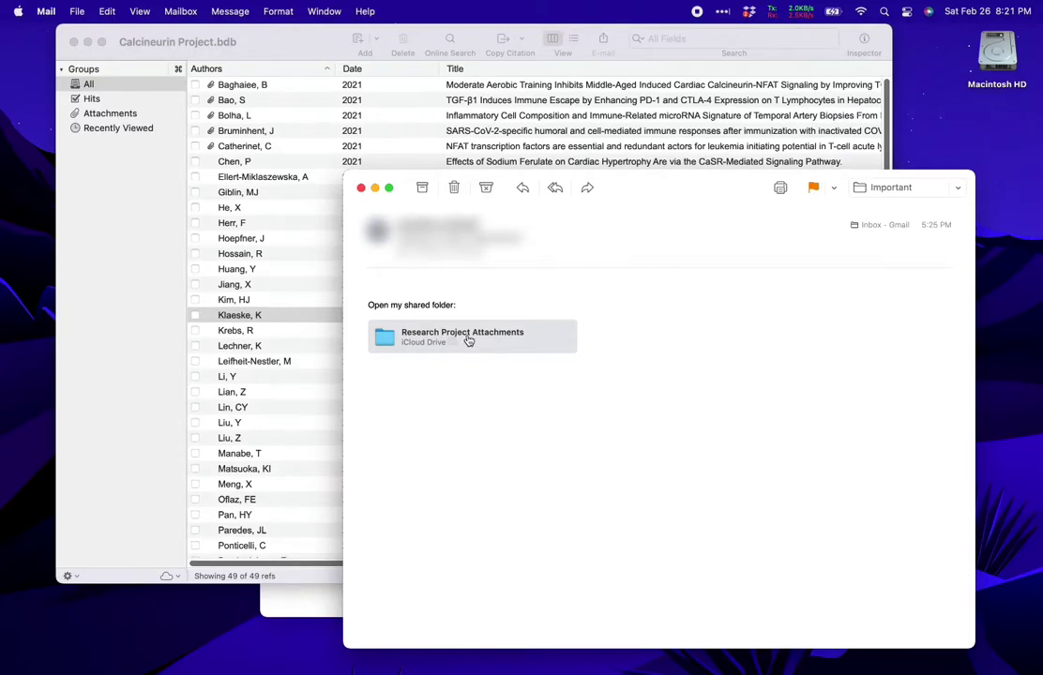
- Accept the emailed invitation to the shared Research Project Attachments folder and open it in iCloud Drive
{"action": "left_click", "coordinate": [465, 337]}
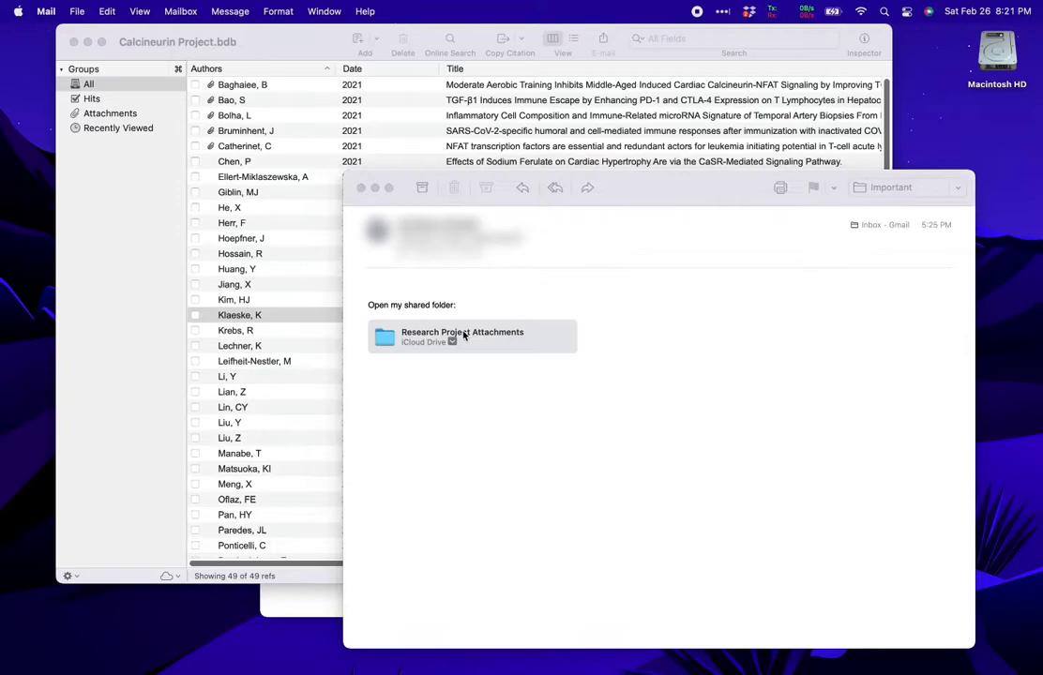
{"action": "left_click", "coordinate": [464, 336]}
{"action": "left_click", "coordinate": [559, 370]}
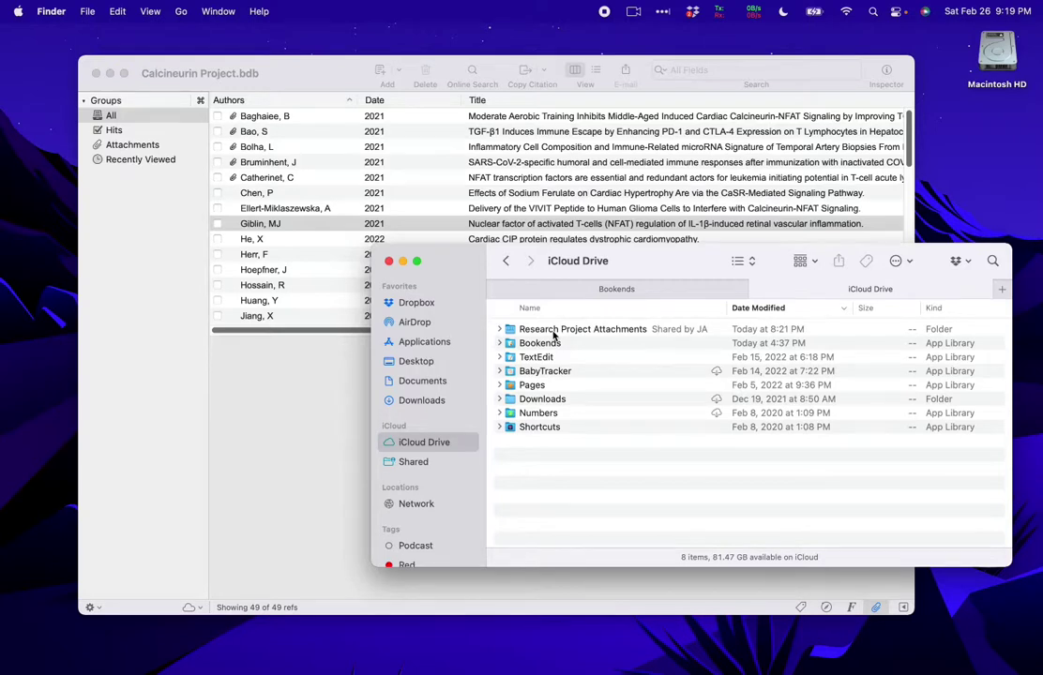
- Move the Research Project Attachments folder into the Bookends folder in iCloud Drive
{"action": "left_click_drag", "start_coordinate": [553, 335], "coordinate": [544, 347]}
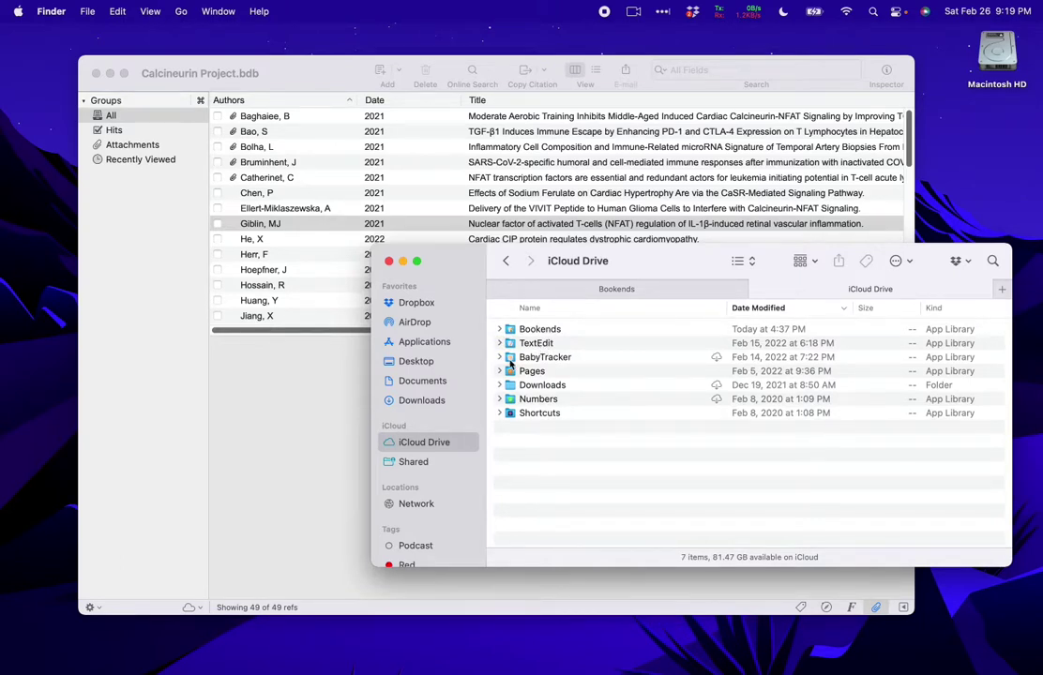
- Set Bookends/Research Project Attachments as Calcineurin Project's shared attachment folder and check the Bruminhent PDF
{"action": "left_click", "coordinate": [327, 484]}
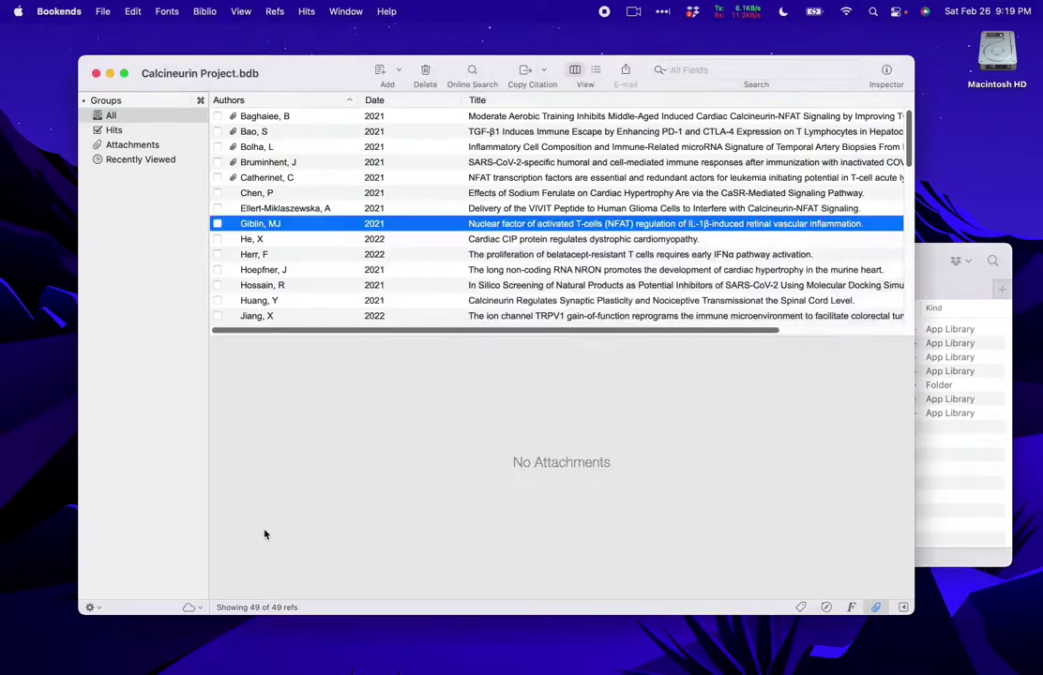
{"action": "left_click", "coordinate": [193, 608]}
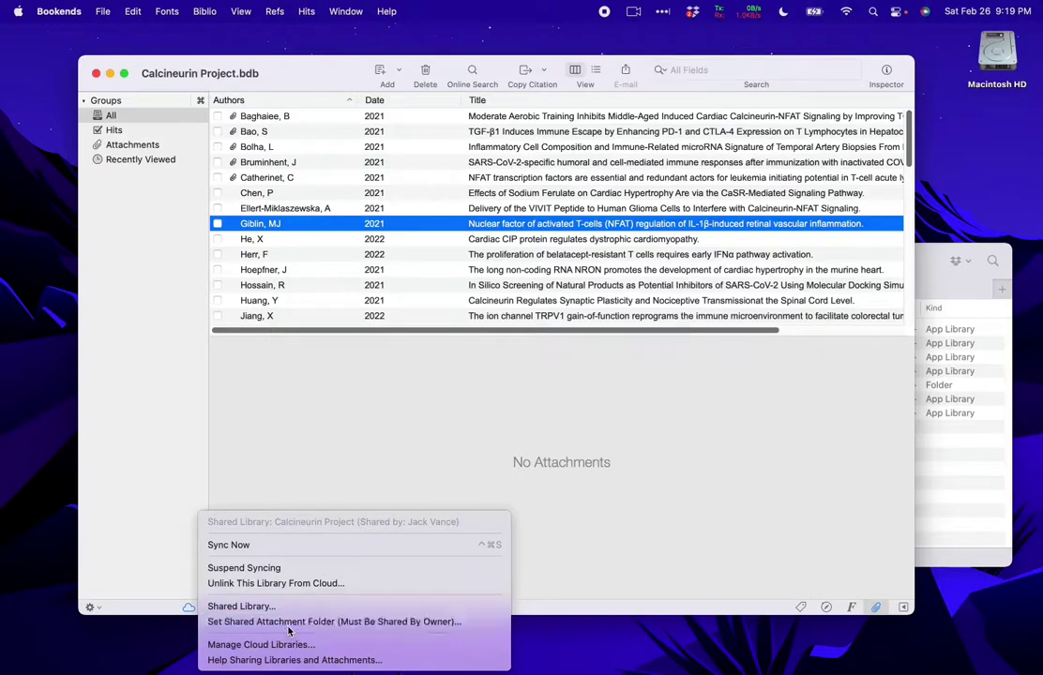
{"action": "left_click", "coordinate": [287, 626]}
{"action": "left_click", "coordinate": [365, 233]}
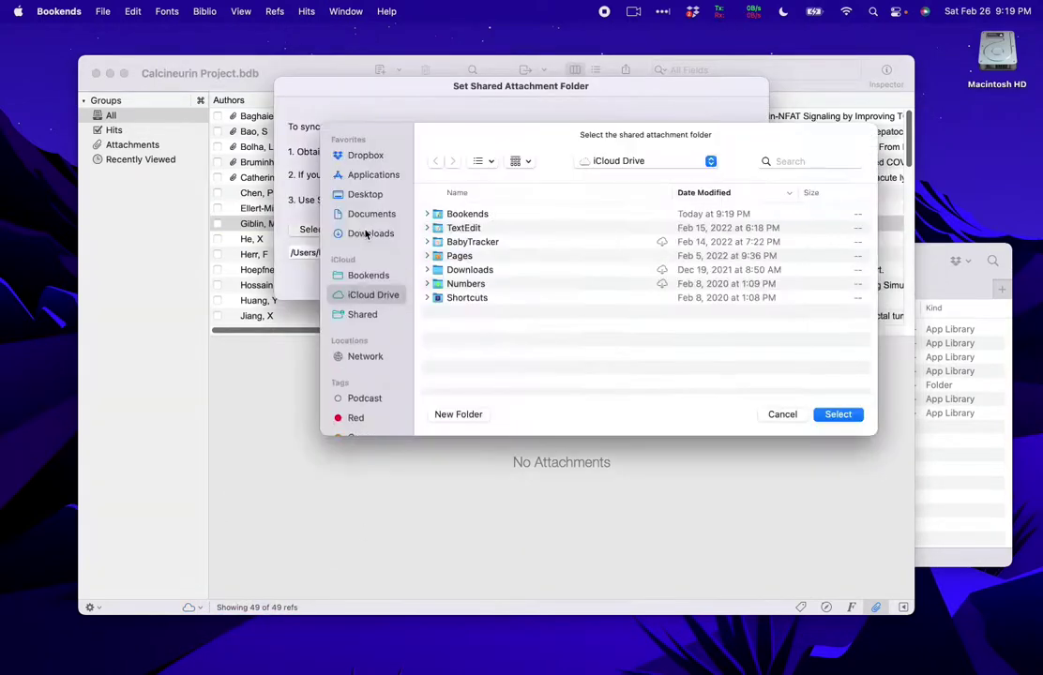
{"action": "double_click", "coordinate": [472, 218]}
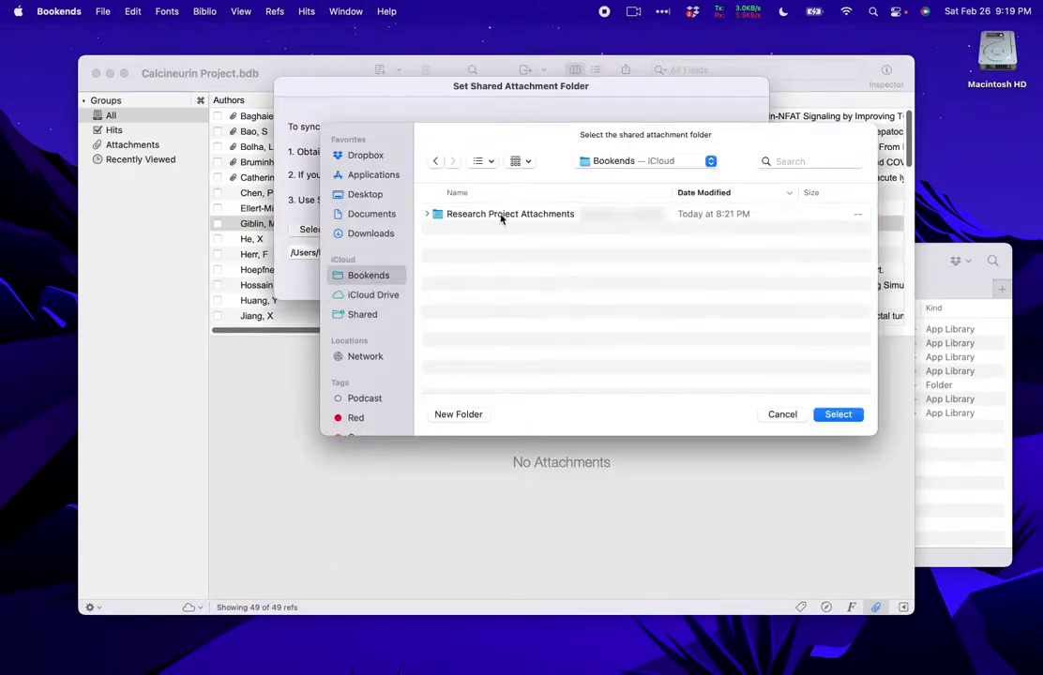
{"action": "left_click", "coordinate": [501, 216]}
{"action": "left_click", "coordinate": [838, 414]}
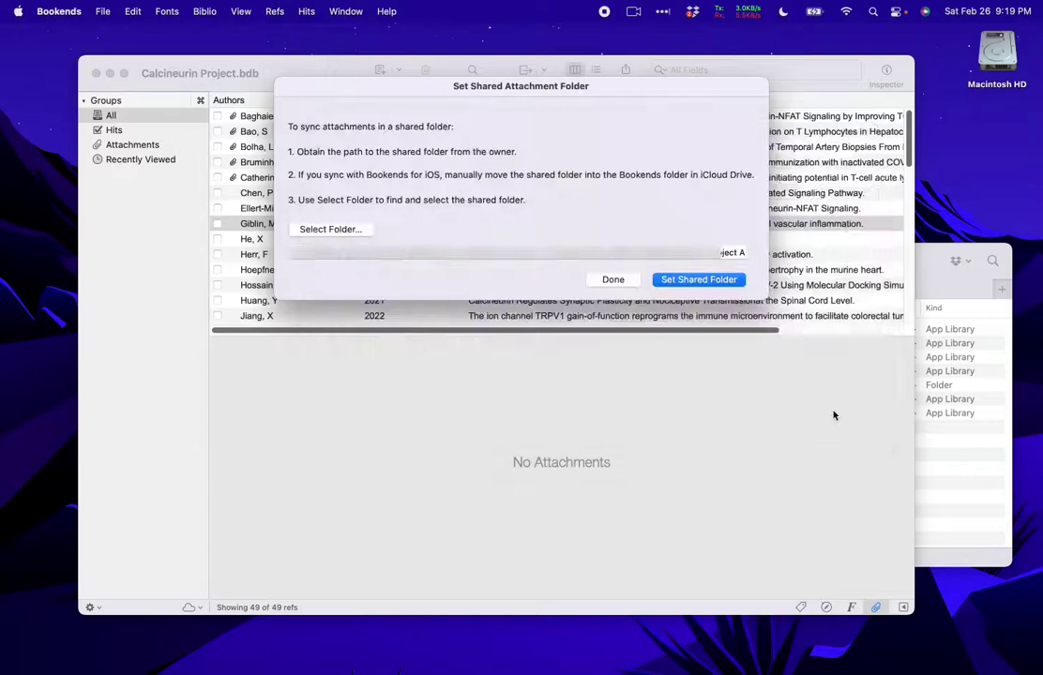
{"action": "left_click", "coordinate": [699, 280]}
{"action": "left_click", "coordinate": [288, 162]}
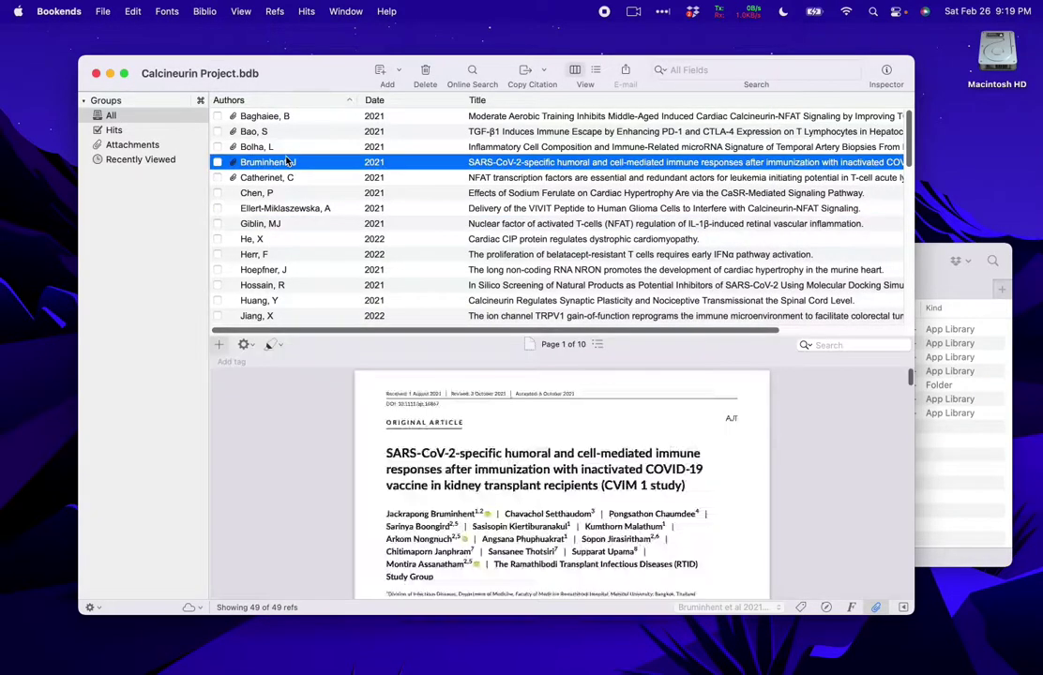